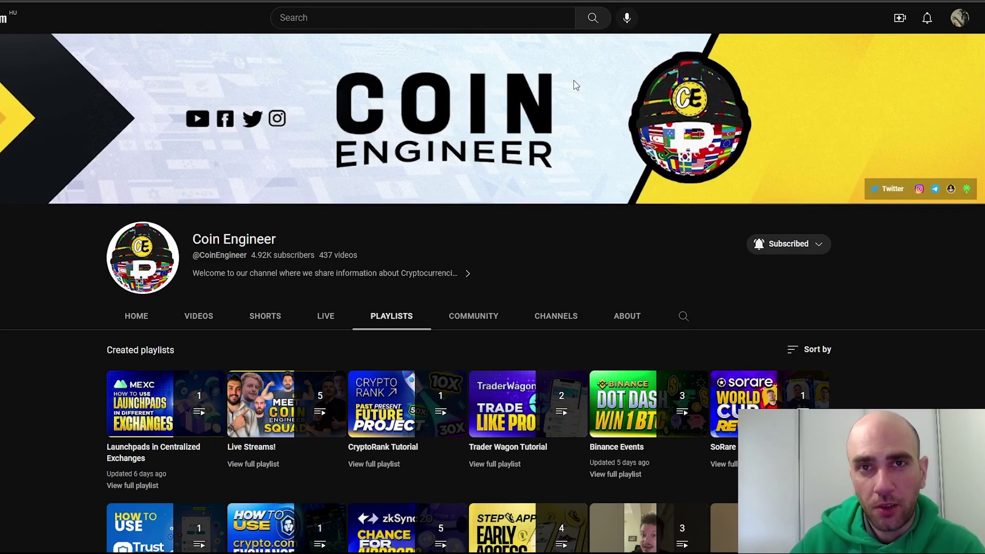
Scroll the Coin Engineer playlists and open BTC Tutorial Set From The Scratch!
scroll(617, 127, "down", 7)
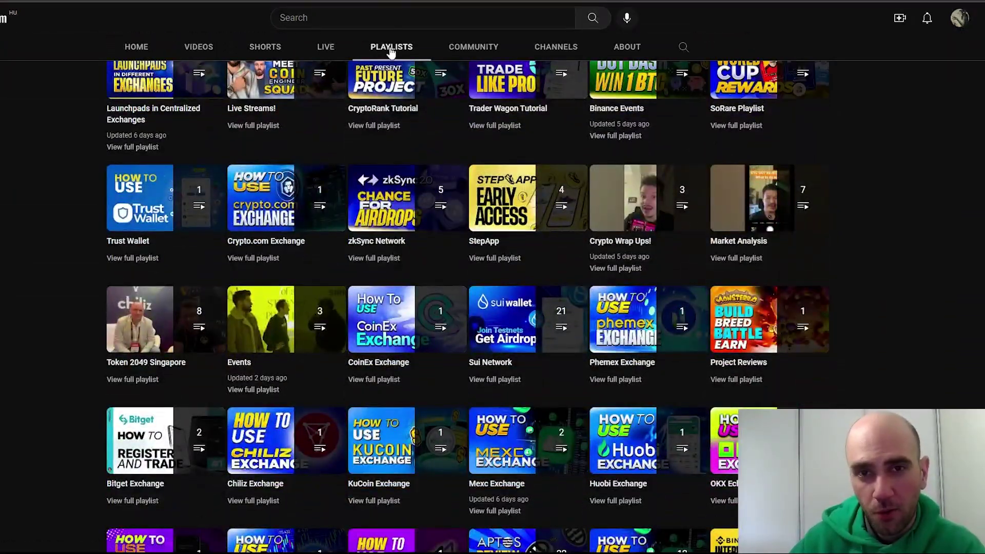
scroll(570, 214, "down", 7)
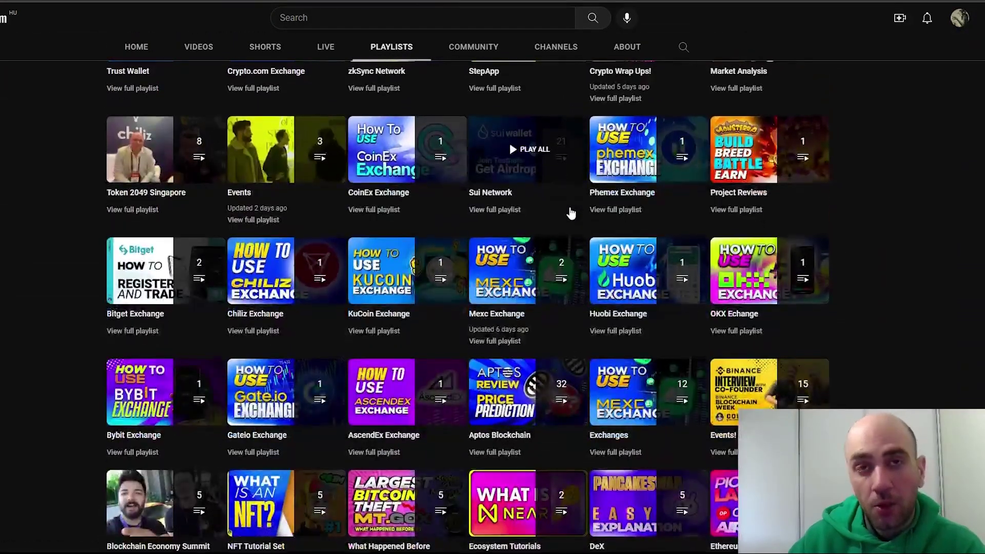
scroll(571, 214, "down", 3)
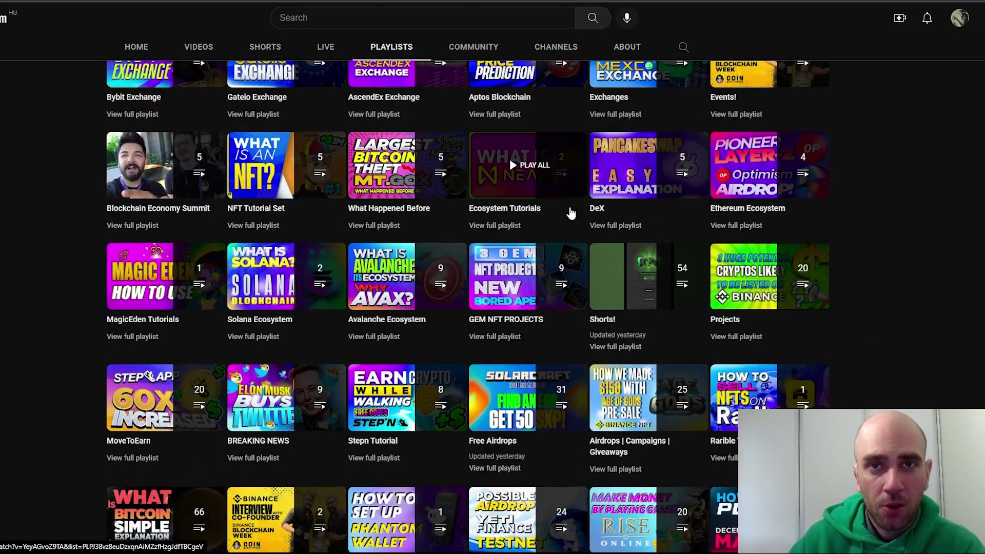
scroll(571, 213, "down", 1)
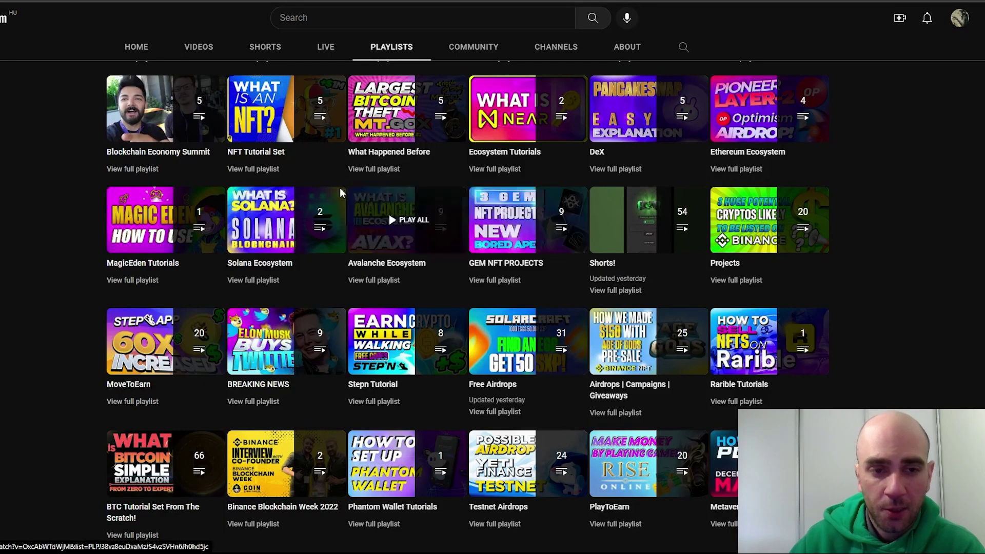
scroll(340, 187, "down", 3)
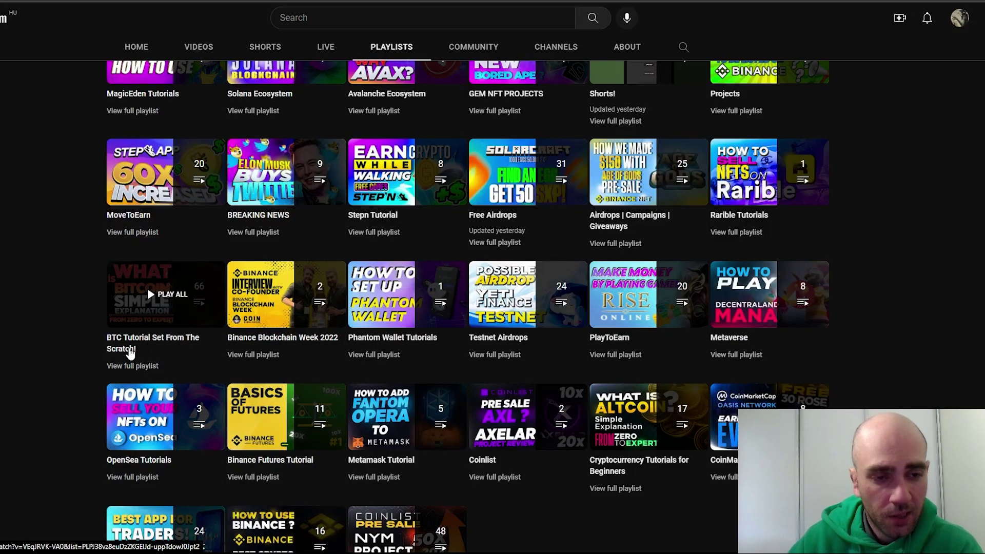
left_click(128, 353)
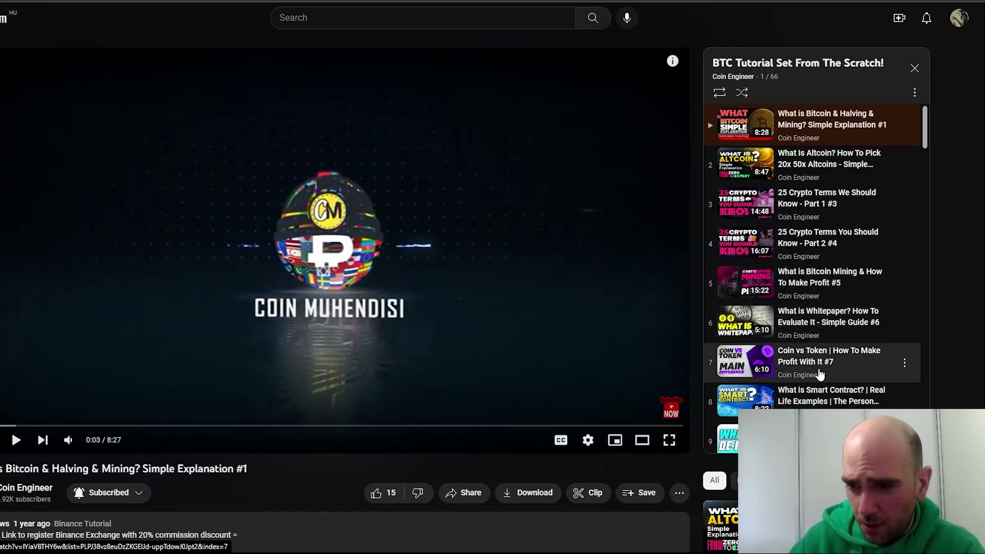
Browse the playlist's videos in the side panel, then return to the channel home page
scroll(832, 367, "down", 5)
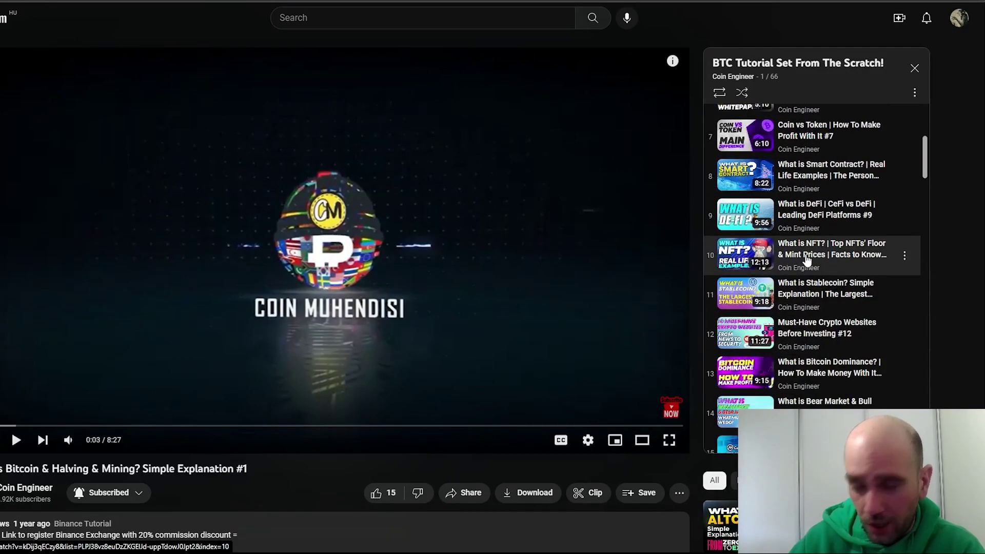
scroll(829, 298, "down", 3)
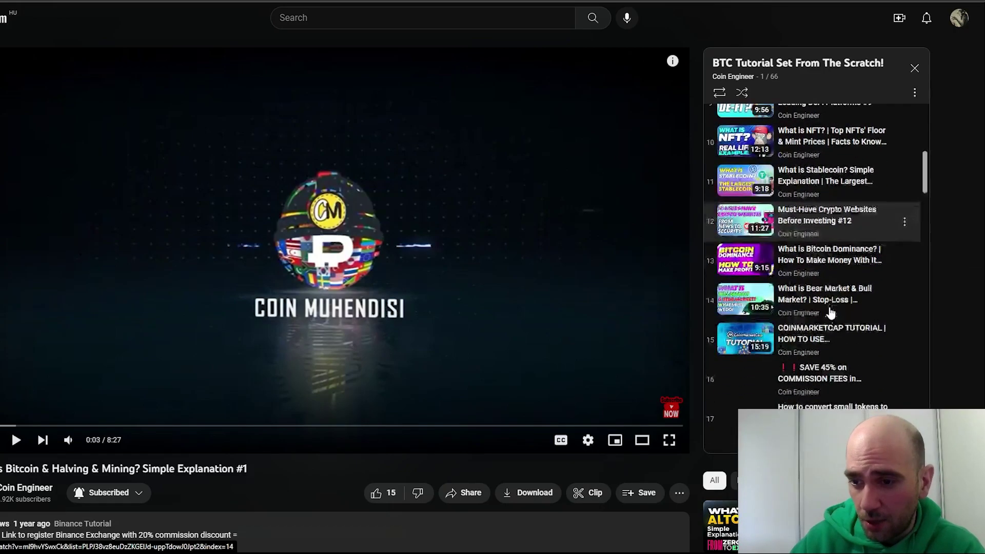
scroll(811, 326, "down", 3)
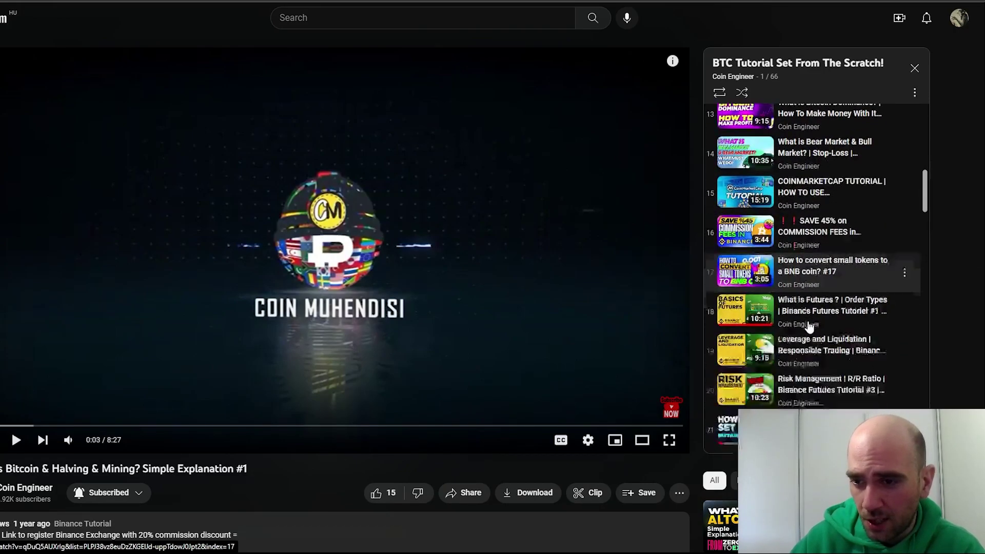
scroll(814, 239, "down", 2)
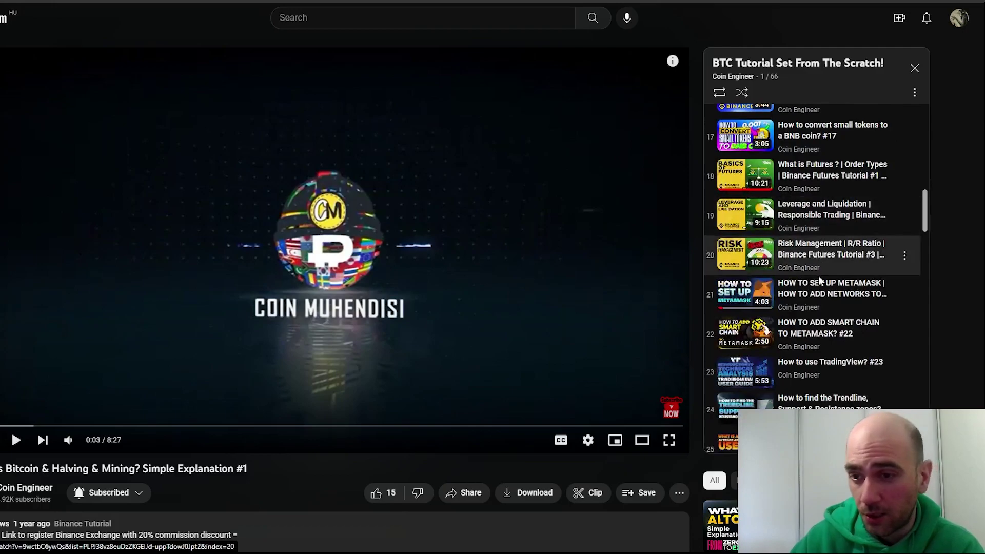
scroll(822, 241, "down", 8)
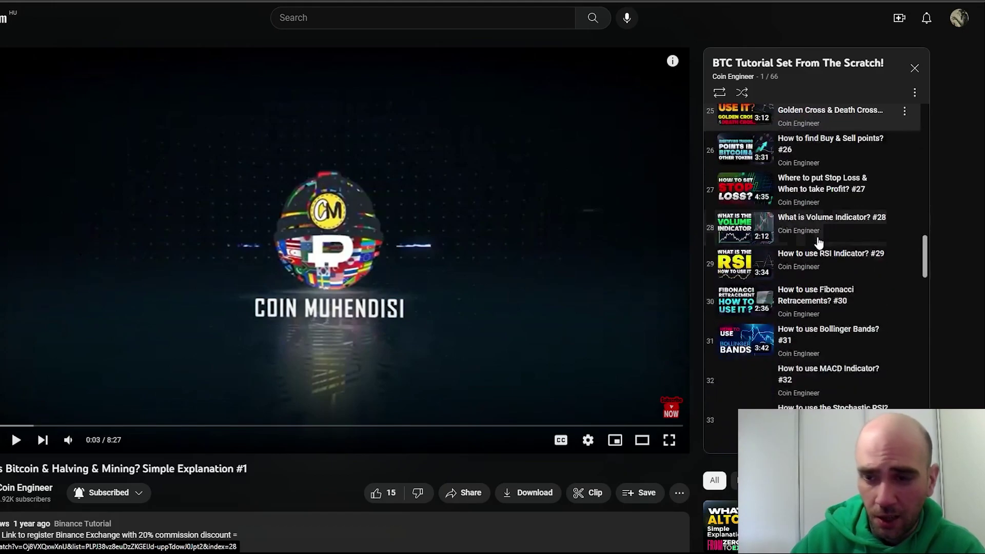
scroll(818, 244, "down", 3)
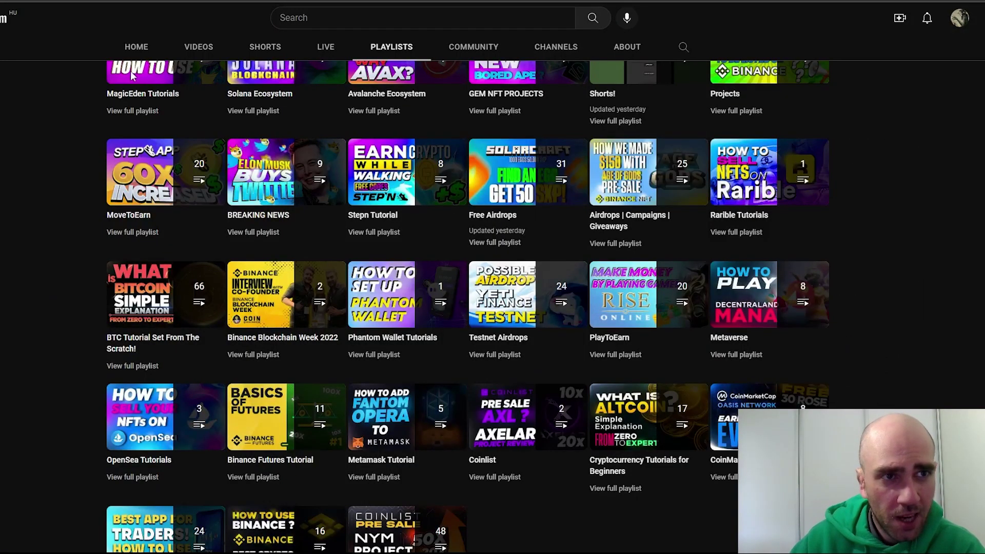
scroll(652, 327, "up", 10)
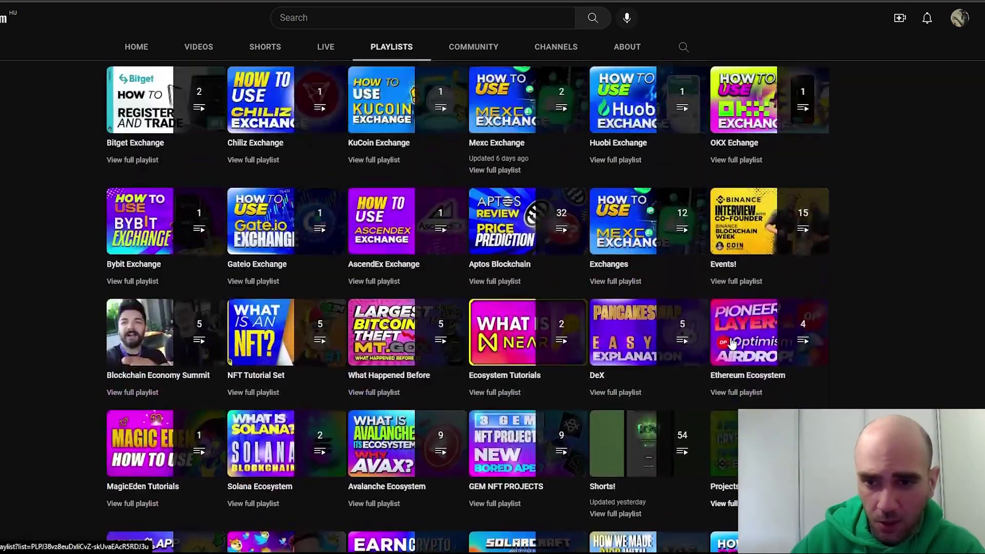
scroll(652, 327, "up", 11)
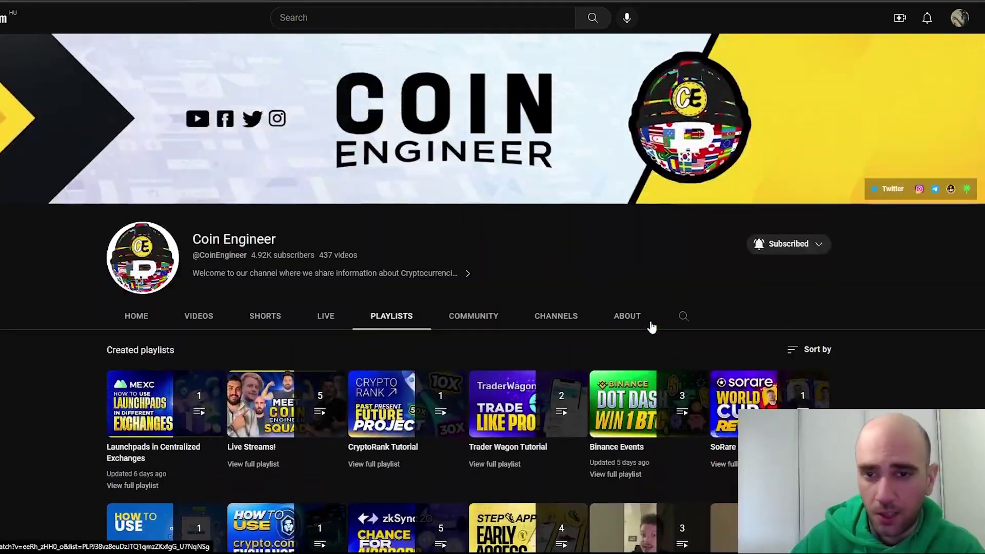
left_click(148, 318)
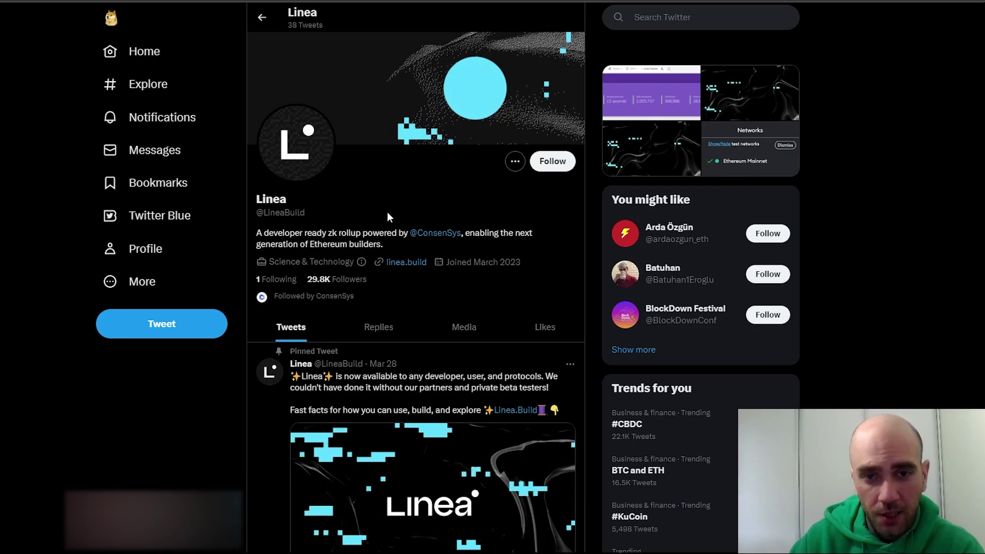
scroll(429, 220, "down", 1)
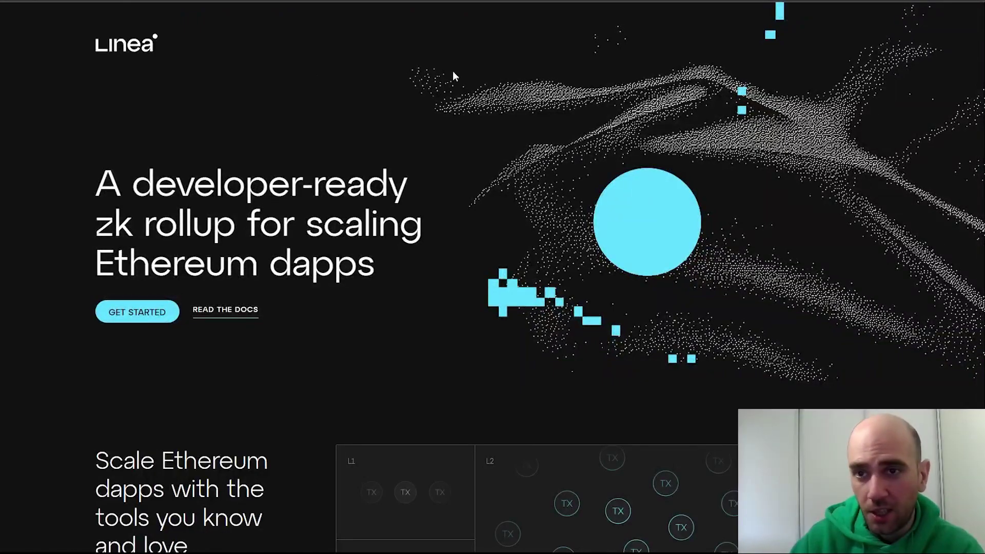
Scroll down the Linea homepage past its zk rollup headline sections
scroll(539, 109, "down", 10)
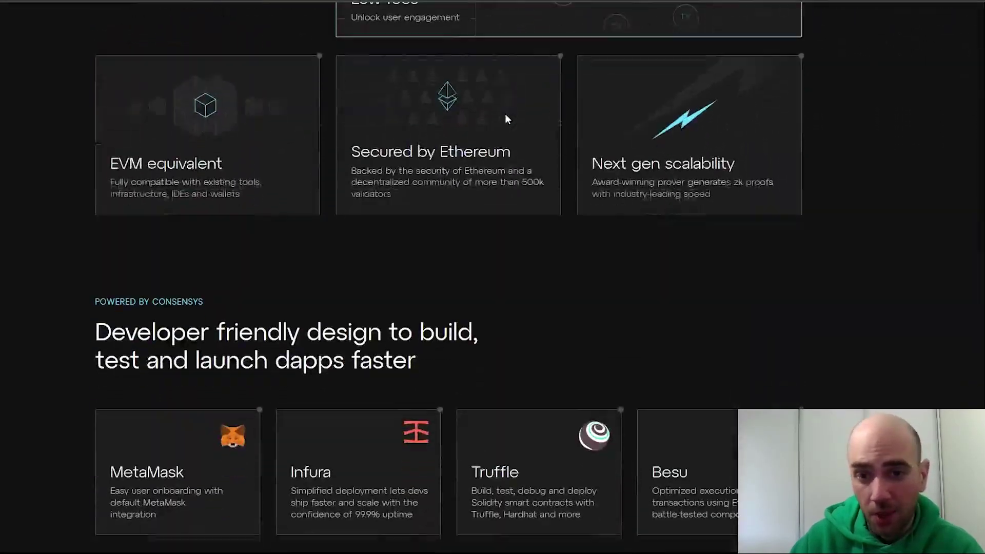
scroll(505, 119, "down", 3)
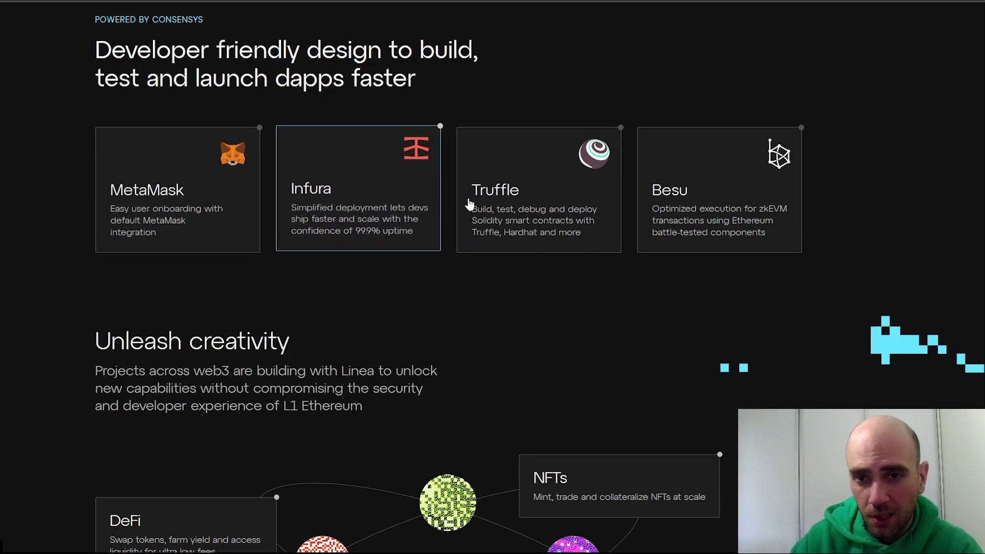
scroll(334, 274, "down", 3)
scroll(517, 214, "up", 4)
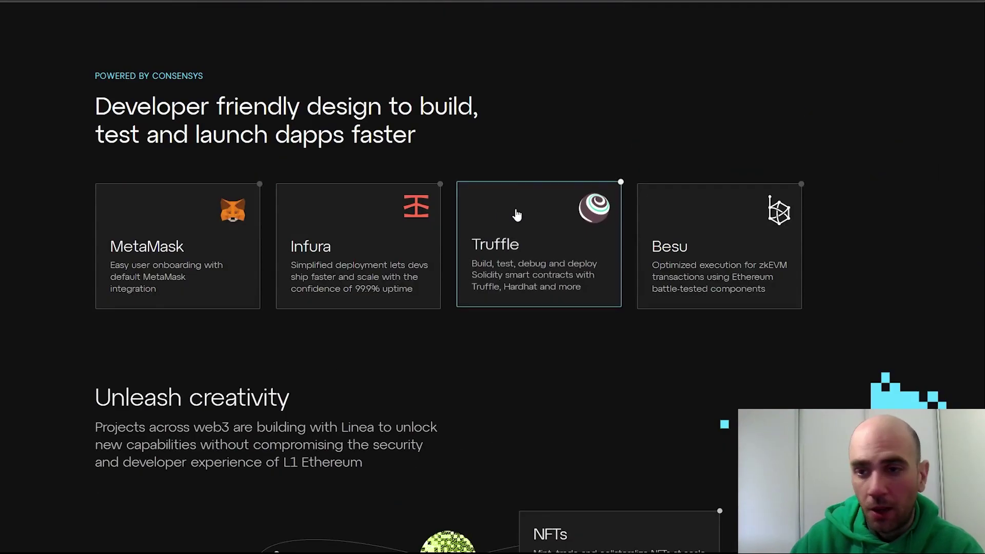
scroll(517, 213, "down", 3)
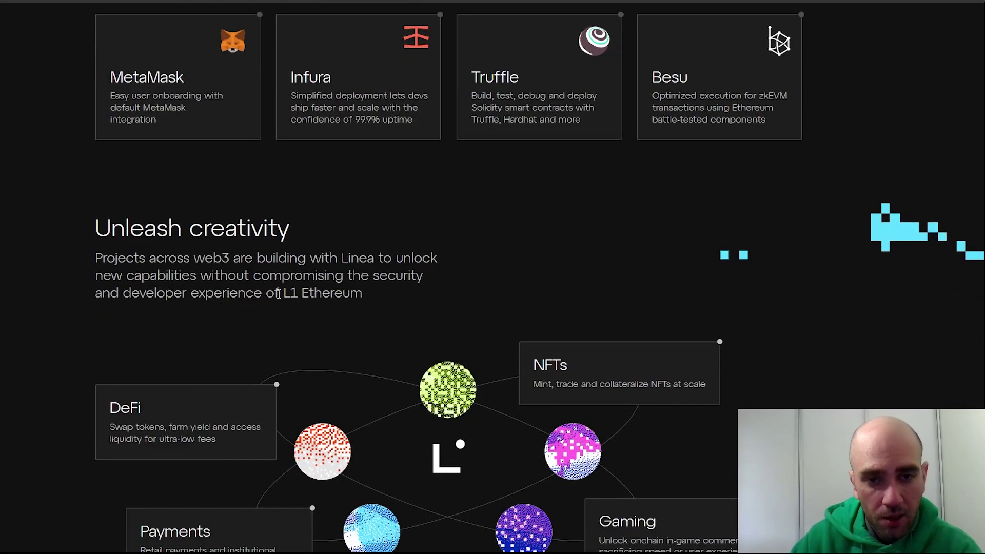
scroll(365, 297, "down", 3)
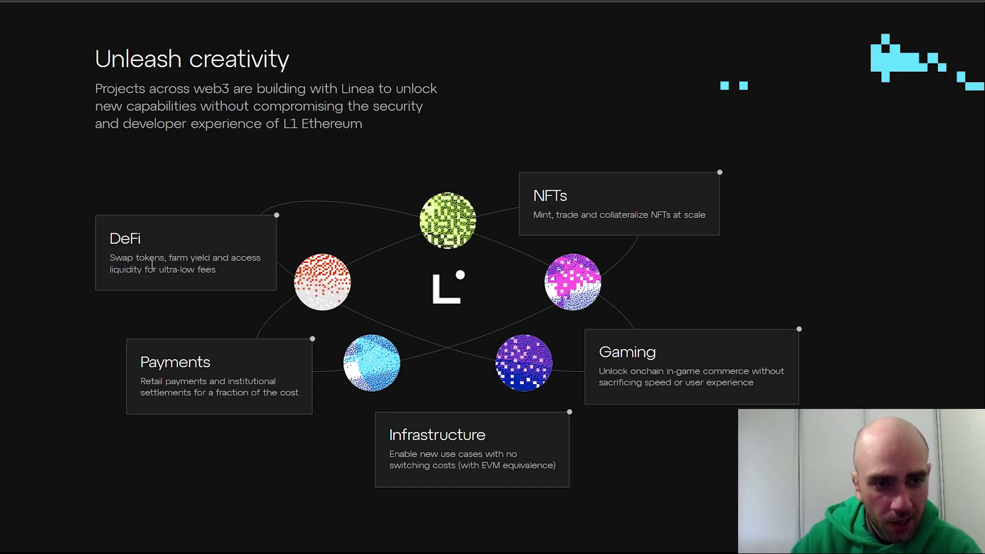
Reach the Developer resources links, then bring up the MetaMask wallet
scroll(301, 289, "down", 5)
scroll(376, 264, "up", 3)
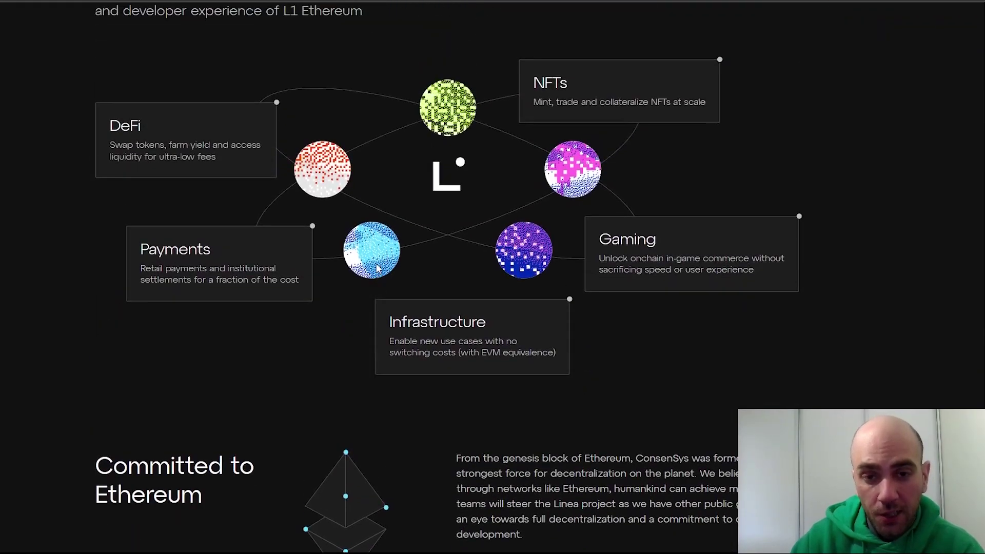
scroll(378, 267, "down", 3)
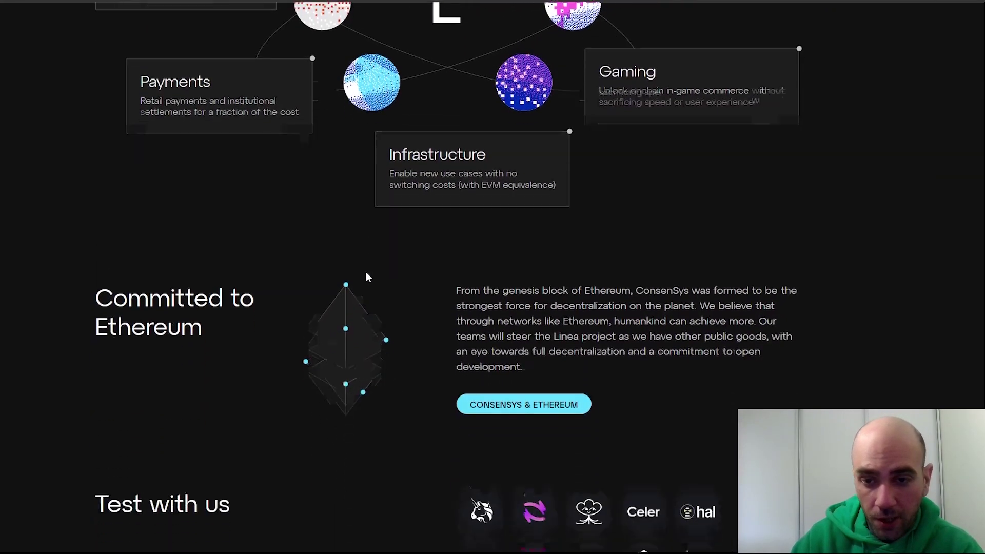
scroll(367, 277, "down", 1)
scroll(367, 277, "down", 1)
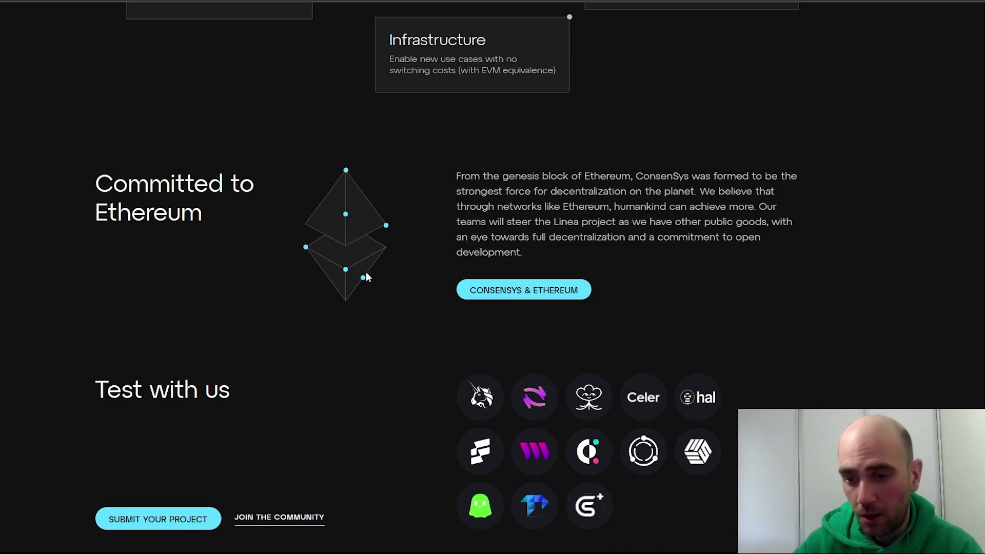
scroll(367, 277, "down", 4)
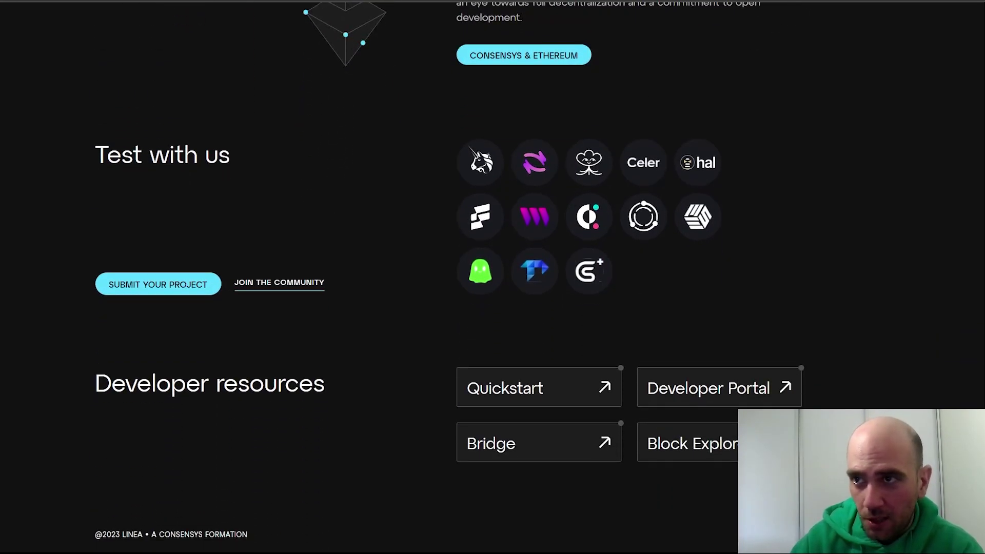
left_click(832, 1)
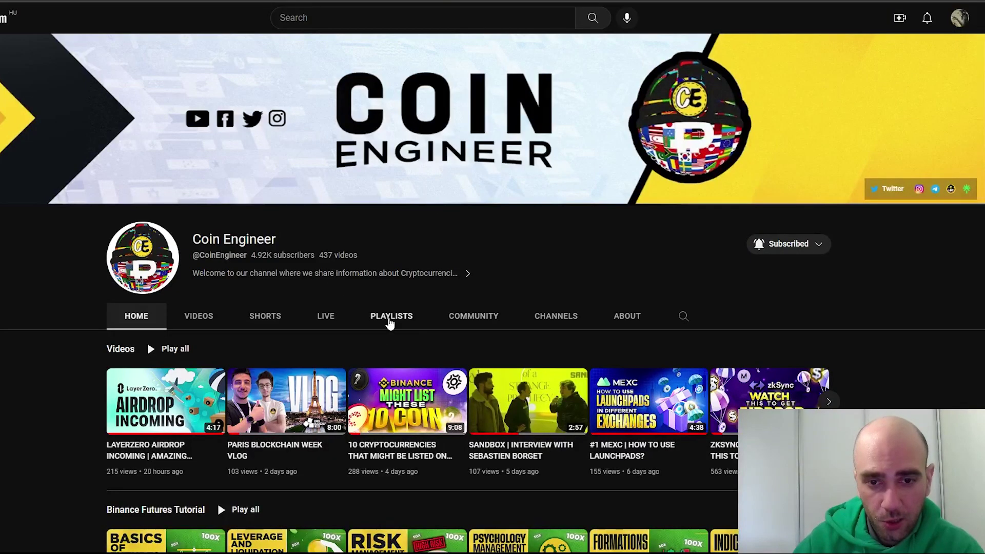
Check in MetaMask's Advanced settings that Show test networks is on
left_click(390, 317)
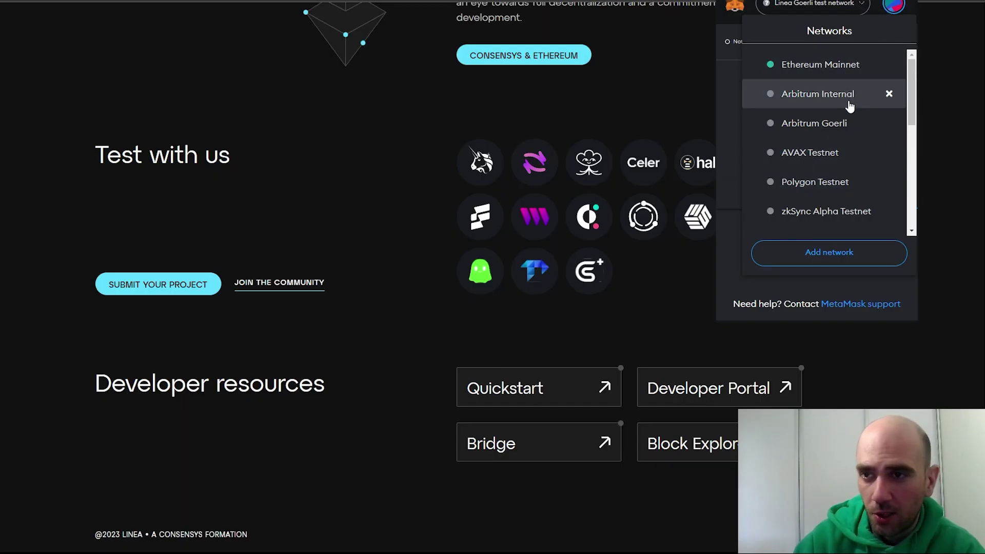
scroll(821, 133, "down", 5)
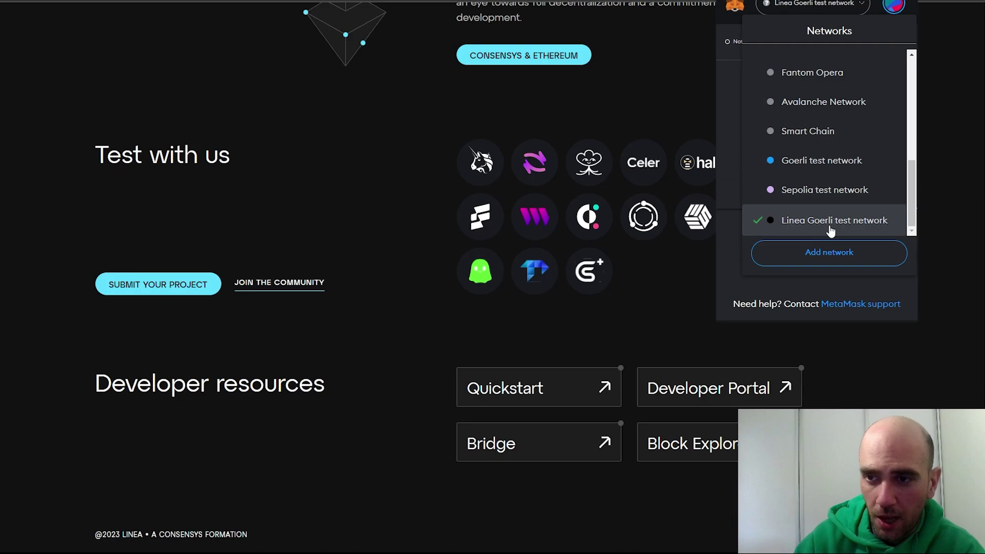
left_click(898, 9)
left_click(898, 10)
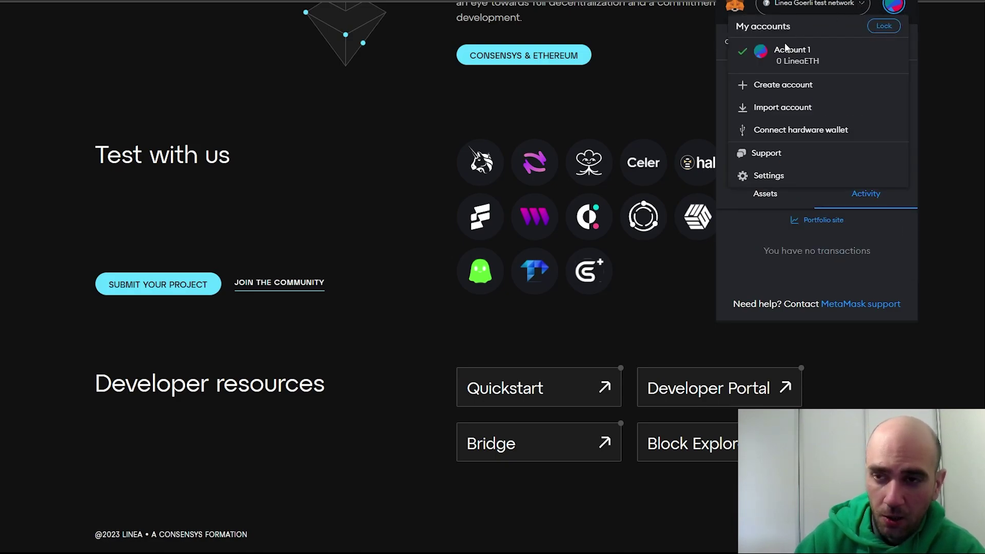
left_click(759, 177)
left_click(820, 135)
scroll(824, 174, "down", 10)
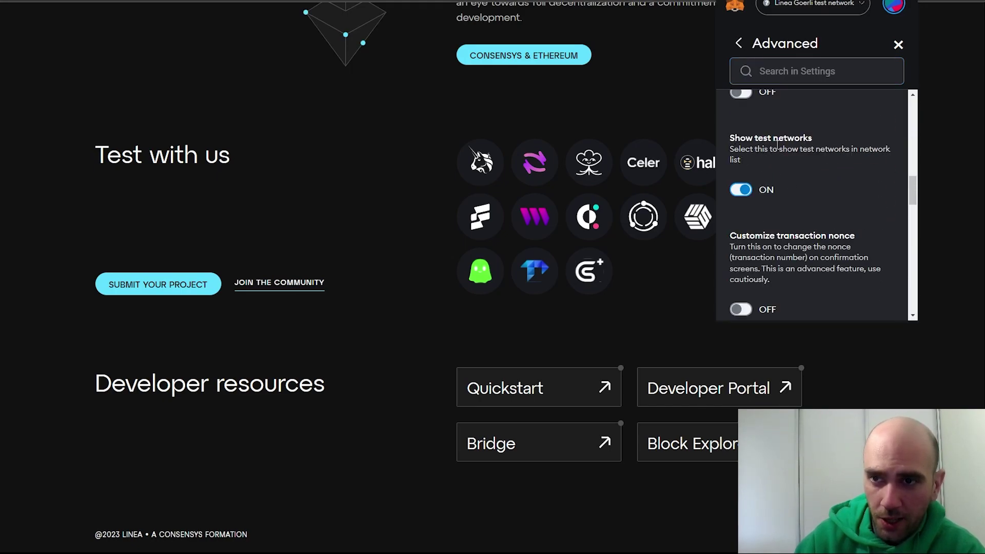
Open MetaMask's Networks settings listing Ethereum Mainnet, Smart Chain and others
left_click(743, 45)
left_click(808, 270)
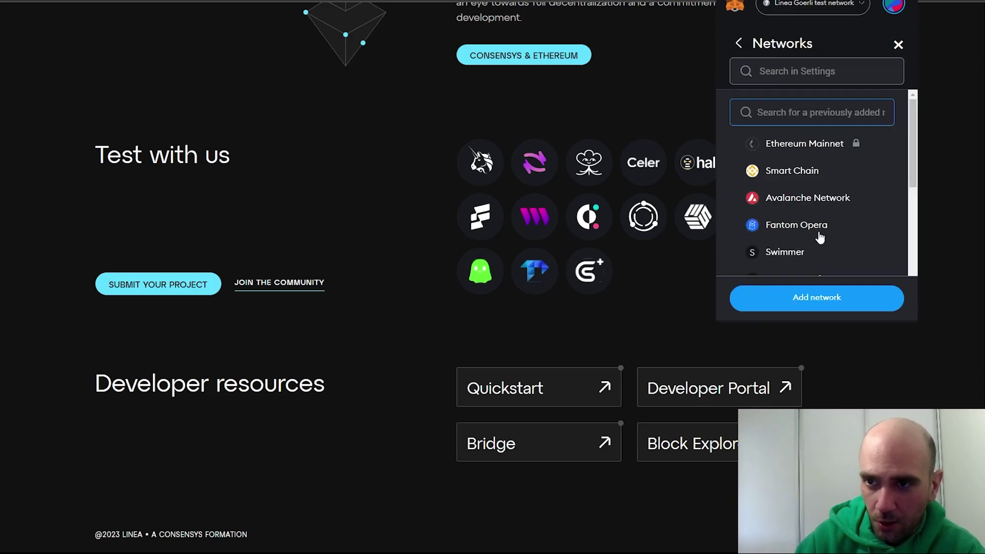
scroll(791, 216, "down", 5)
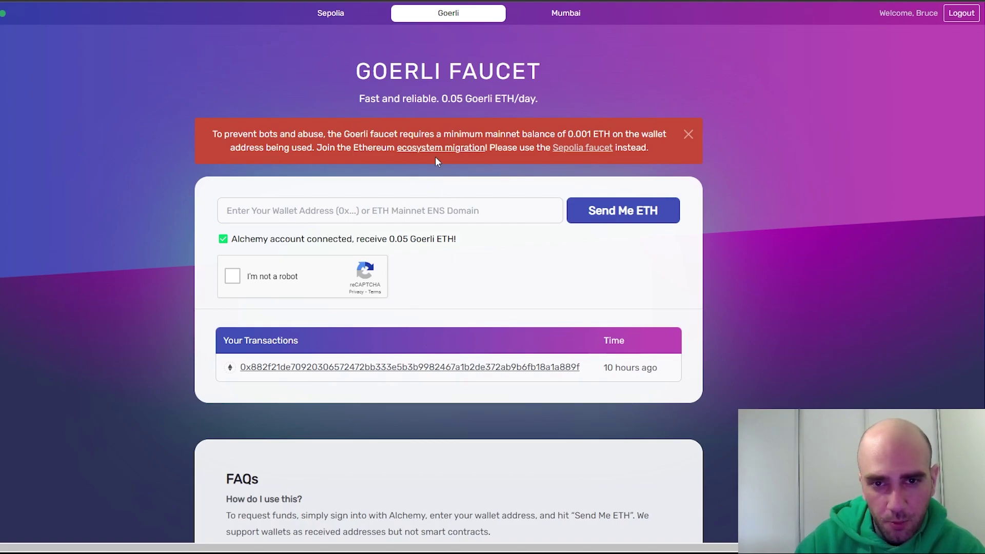
Paste the wallet address, pass reCAPTCHA and request 0.05 Goerli ETH, then move to the Hop faucet
left_click(436, 210)
key("ctrl+v")
left_click(233, 276)
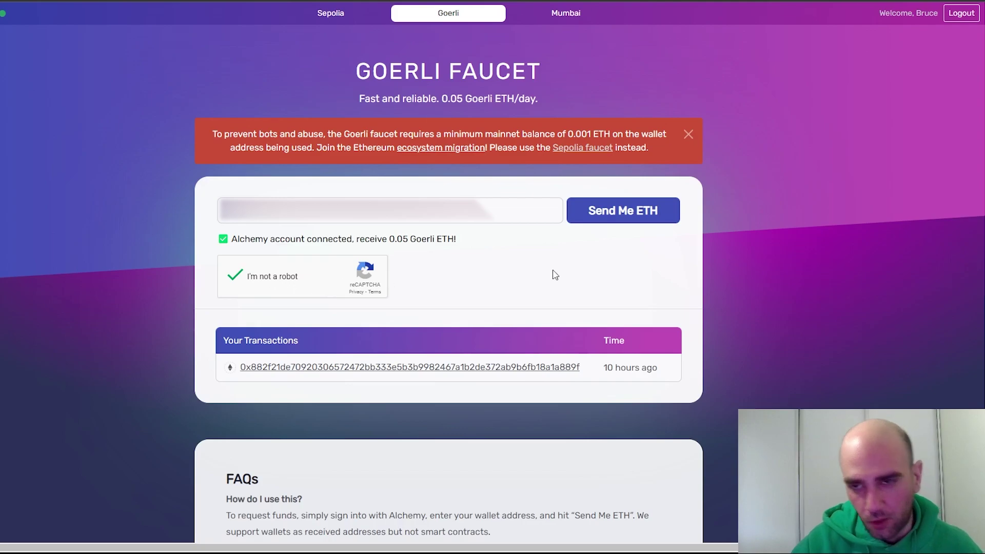
left_click(618, 212)
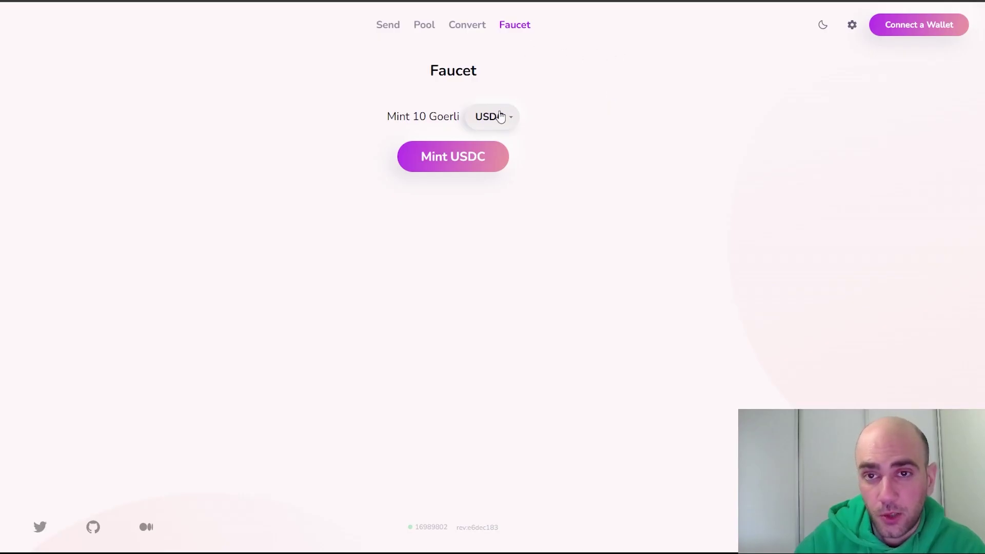
left_click(506, 122)
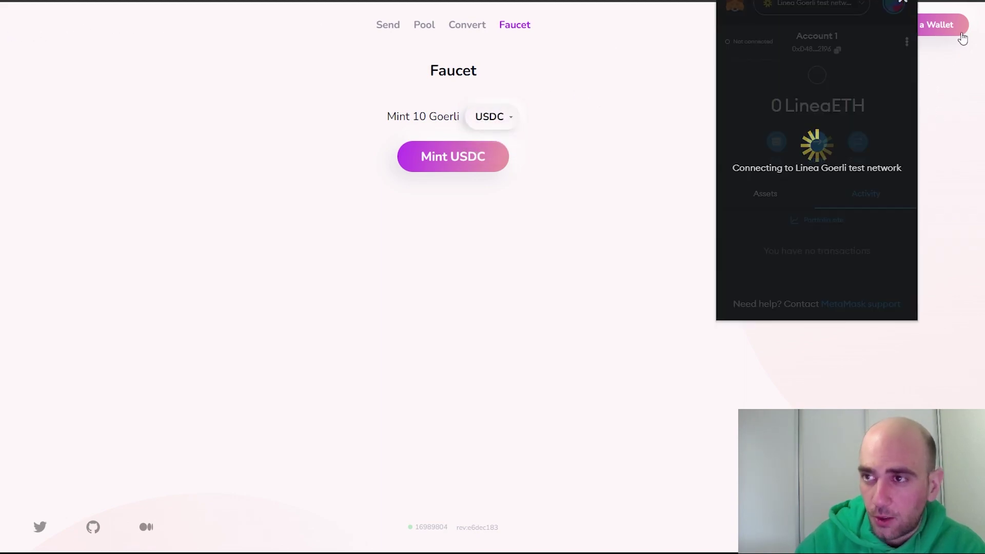
Connect the MetaMask wallet to Hop and mint 10 Goerli USDC
left_click(852, 5)
scroll(818, 216, "down", 5)
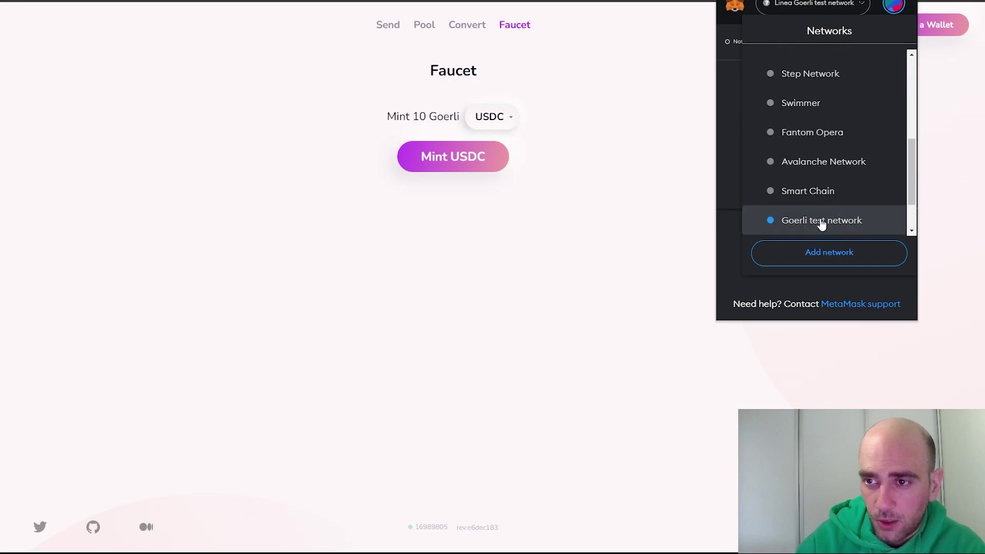
left_click(927, 25)
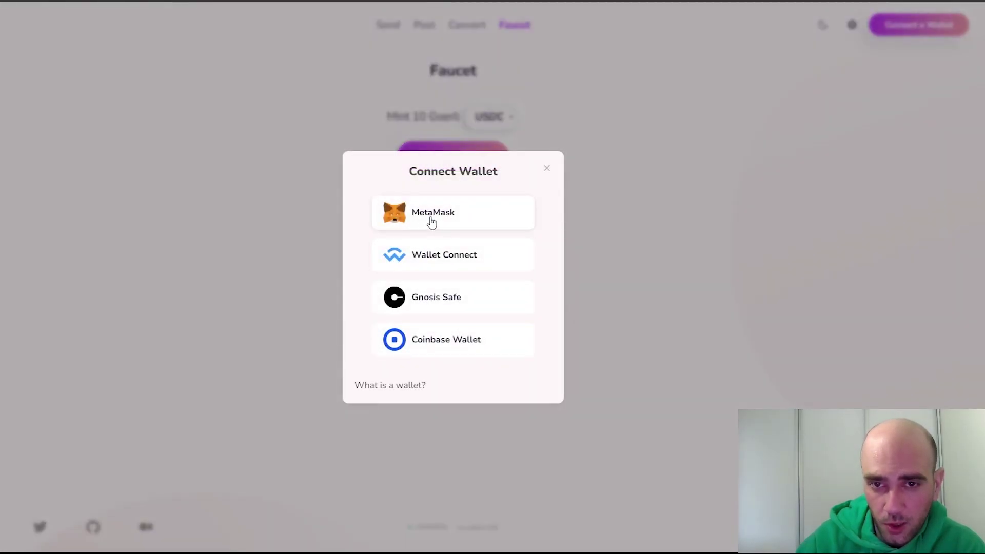
left_click(431, 218)
left_click(449, 161)
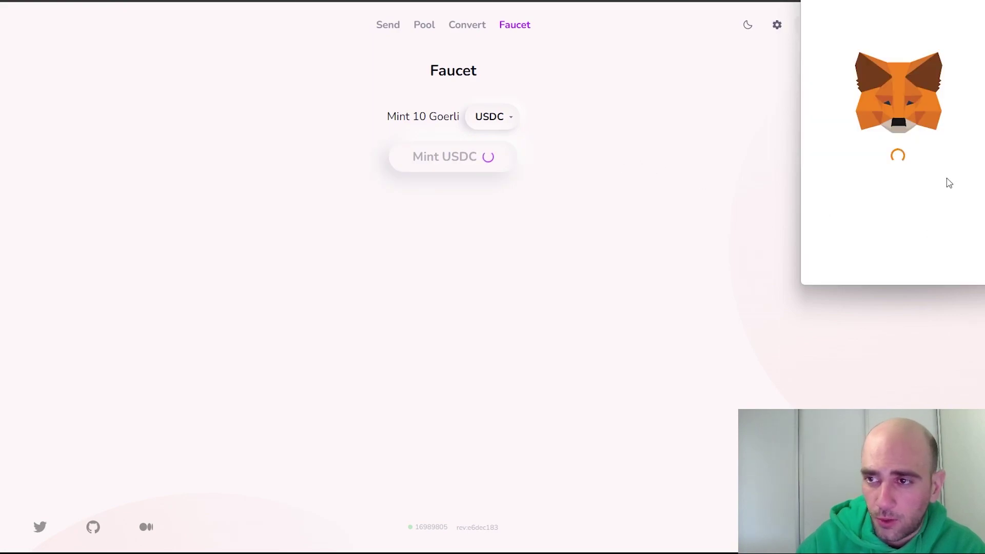
Mint 10 Goerli HOP from the faucet, then go to the Send page
left_click(508, 121)
left_click(497, 139)
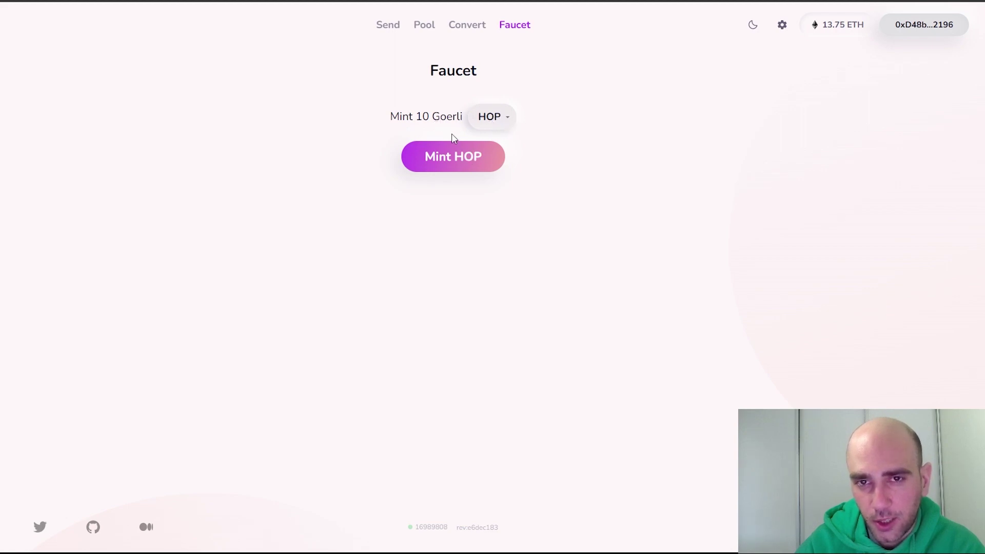
left_click(459, 159)
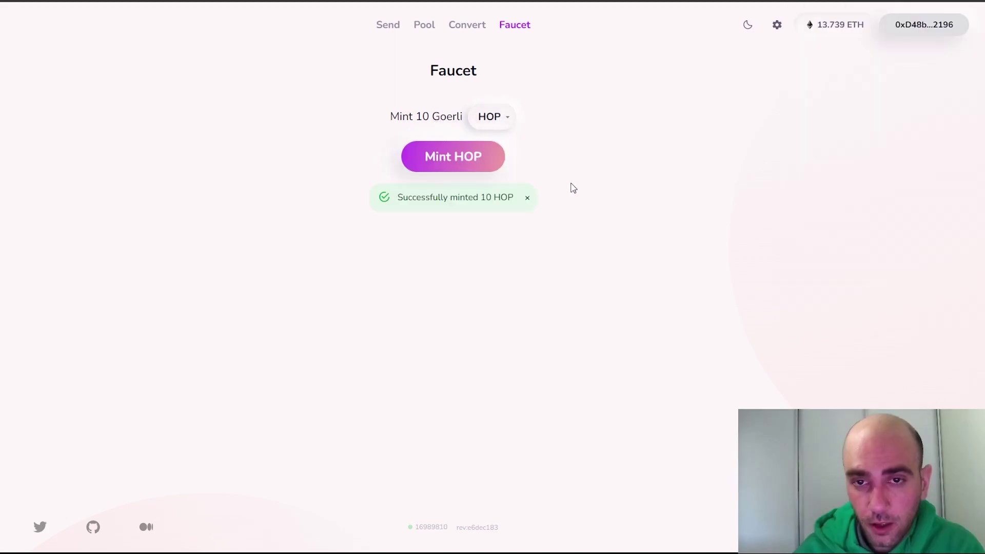
left_click(527, 198)
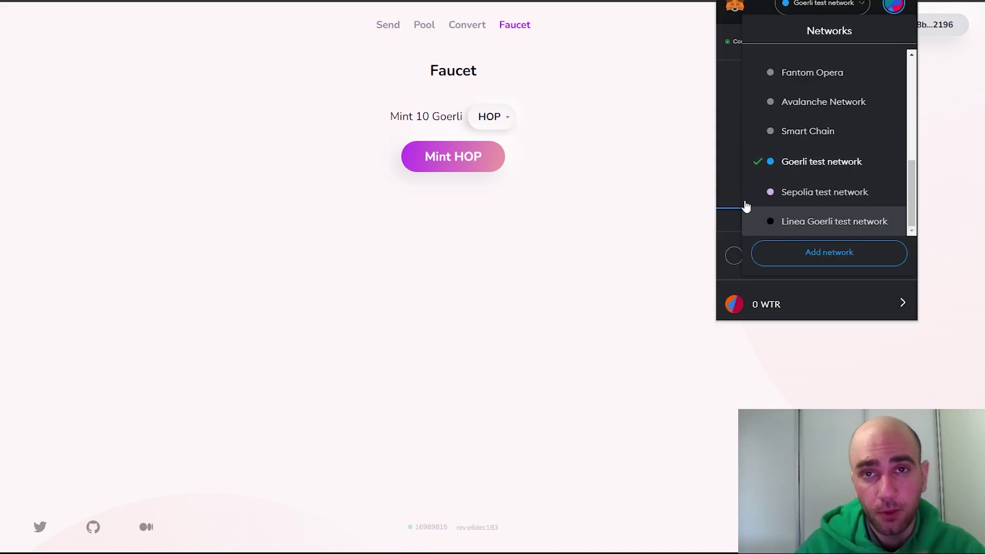
left_click(393, 31)
left_click(398, 169)
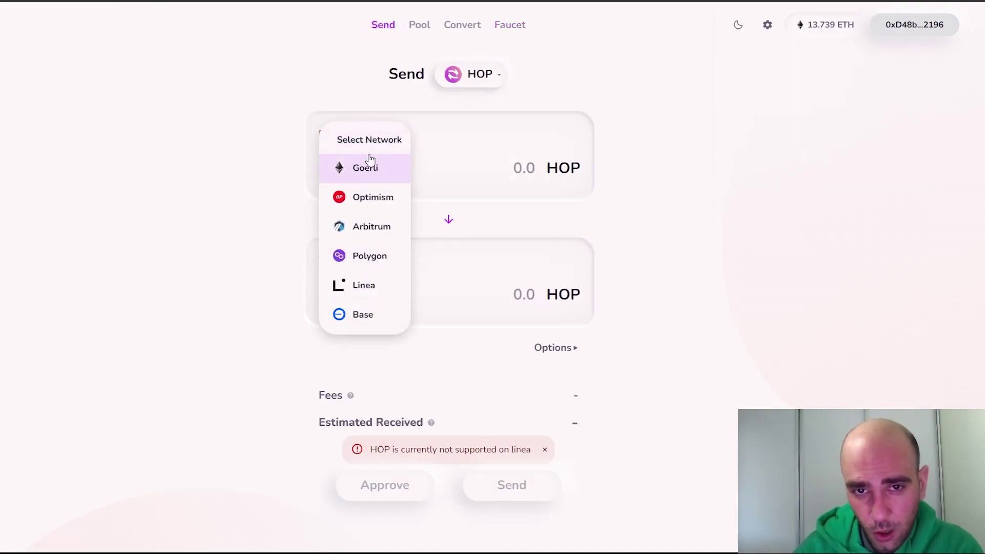
Fill the Send form for 5 USDC from Goerli to Linea
left_click(366, 174)
left_click(402, 301)
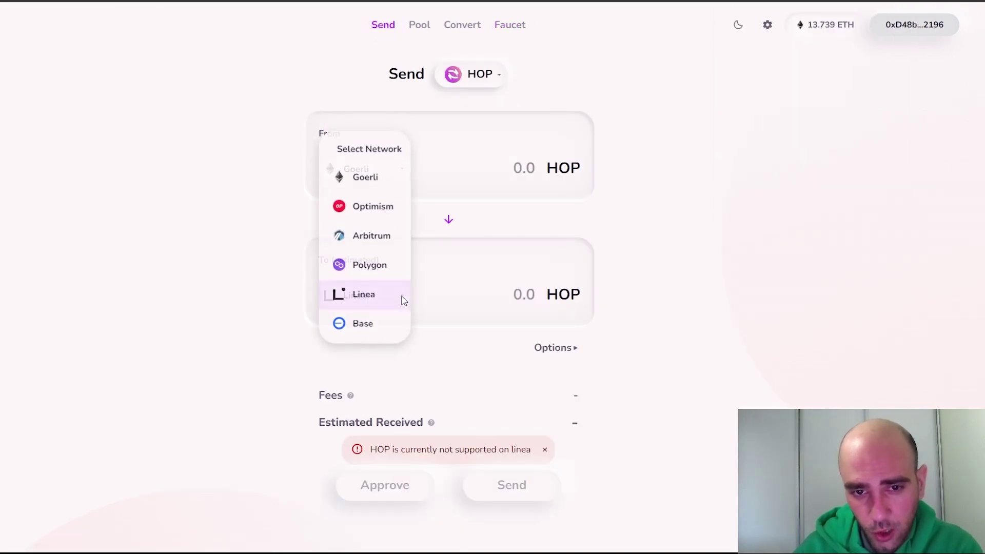
left_click(363, 298)
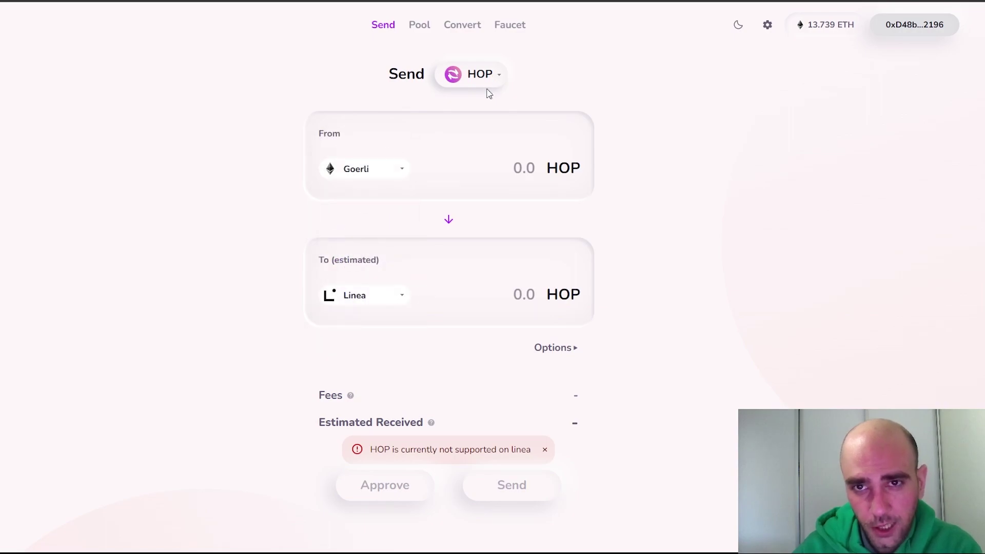
left_click(526, 170)
type("5")
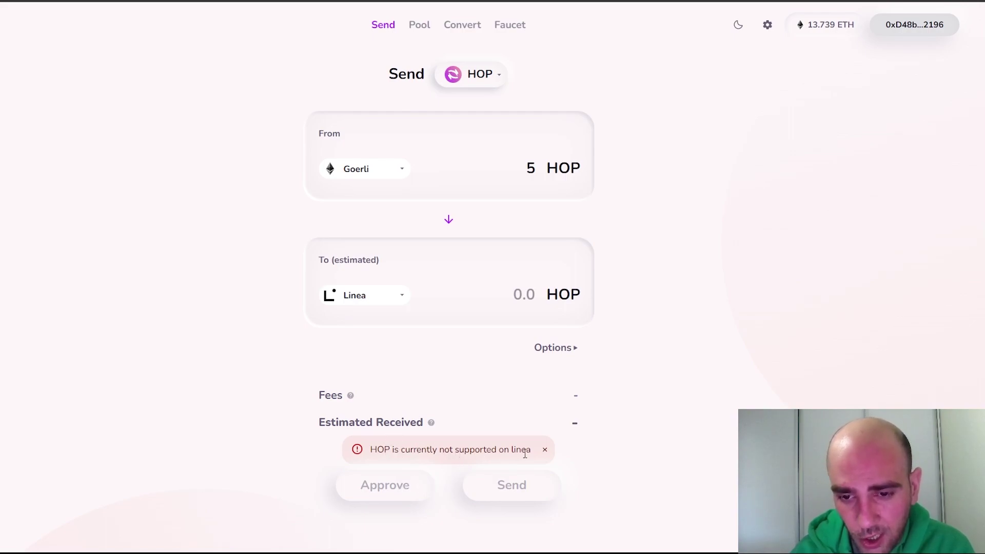
left_click(489, 81)
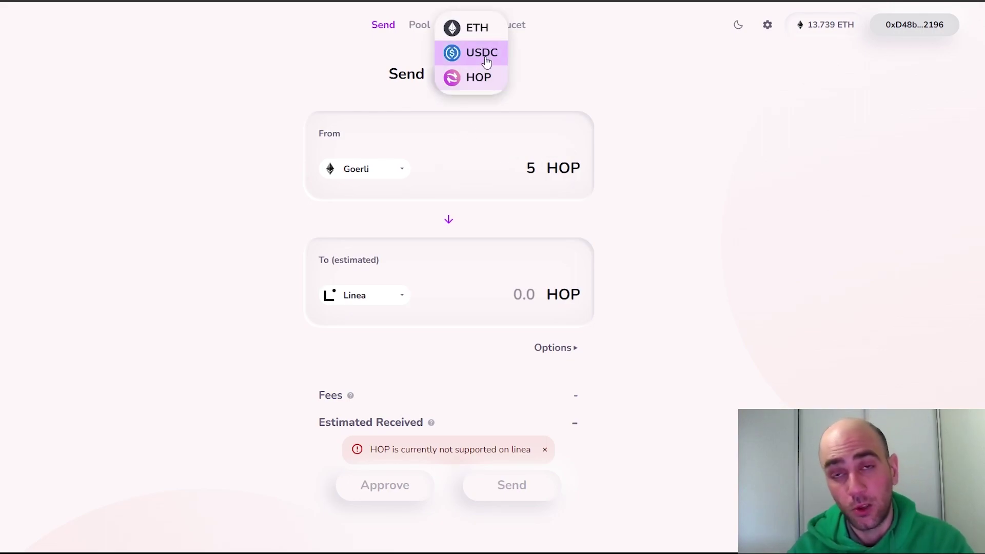
left_click(487, 60)
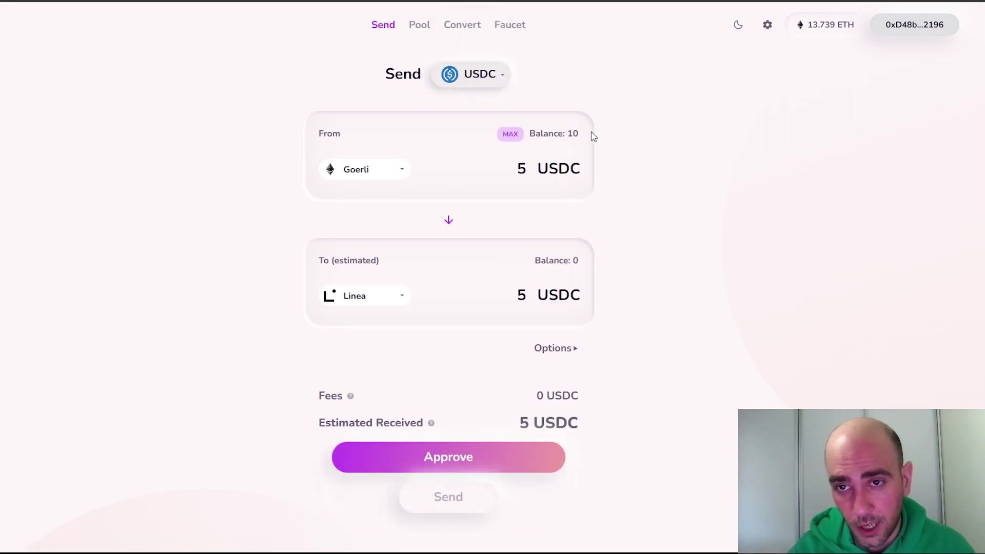
Approve USDC spending for the 5 USDC Goerli-to-Linea transfer
left_click(446, 460)
left_click(482, 316)
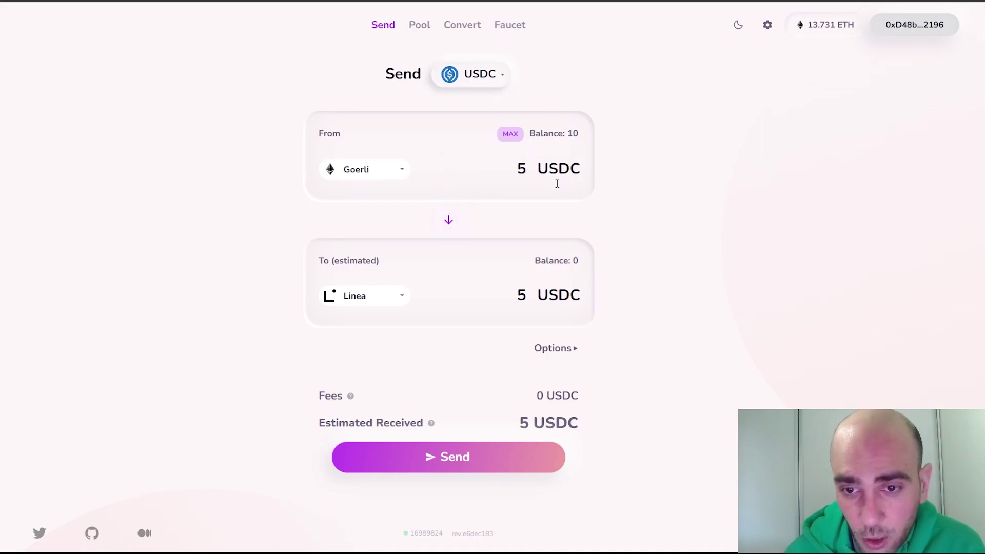
left_click(502, 79)
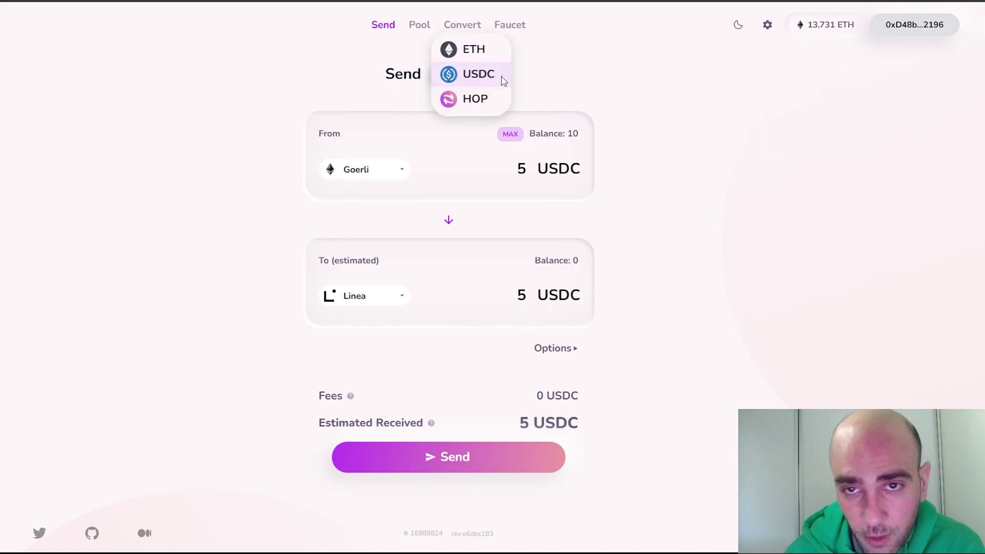
Switch the token to ETH and send 0.05 ETH from Goerli to Linea
left_click(493, 51)
left_click(530, 171)
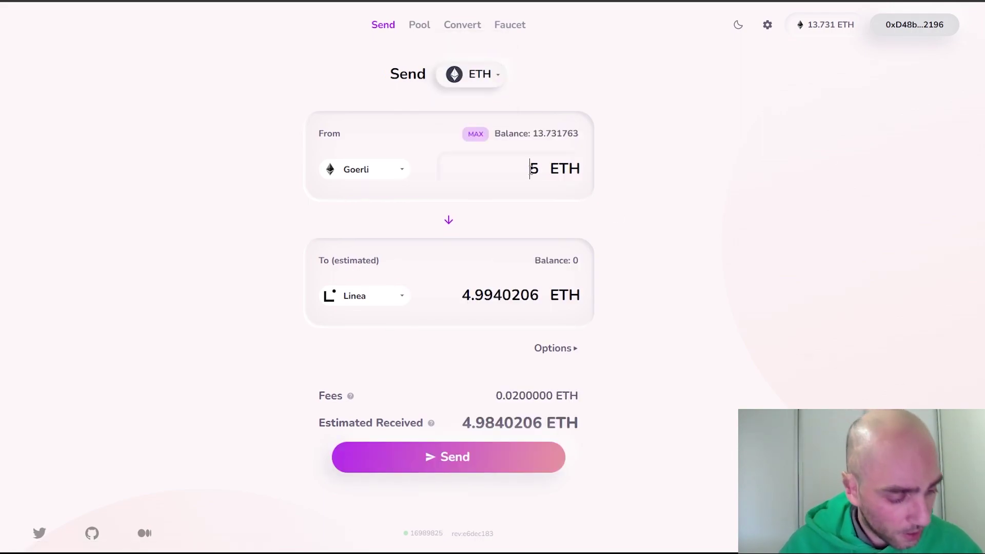
type("0.0")
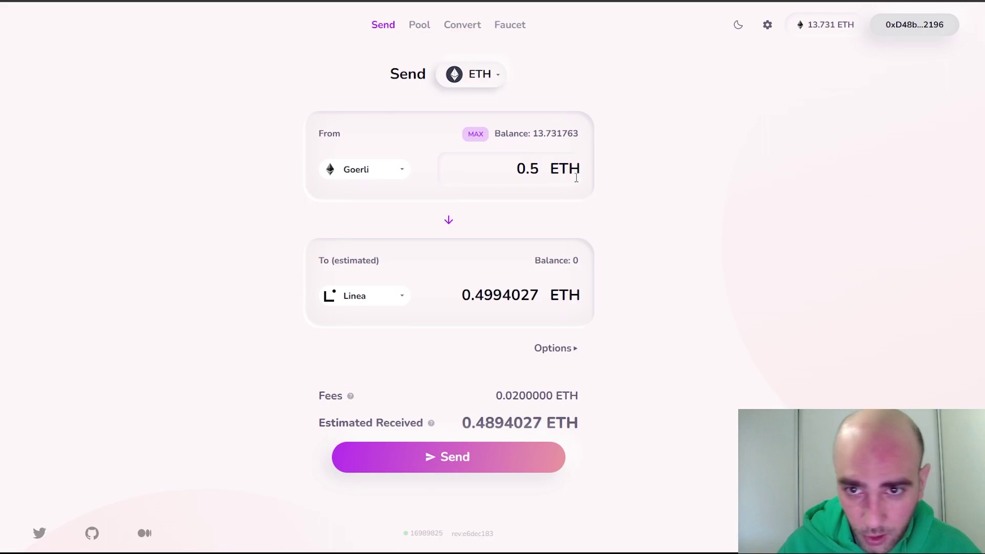
left_click(457, 457)
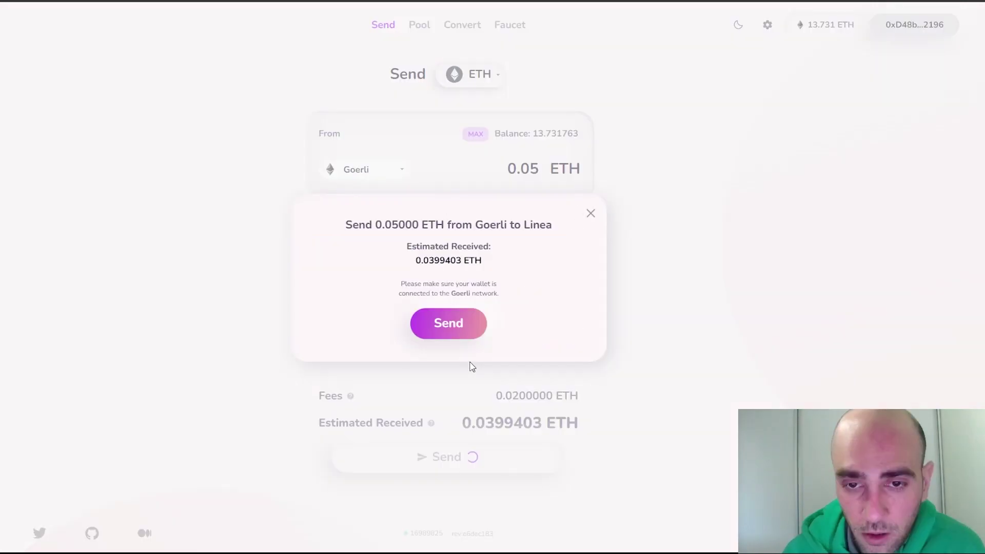
left_click(456, 325)
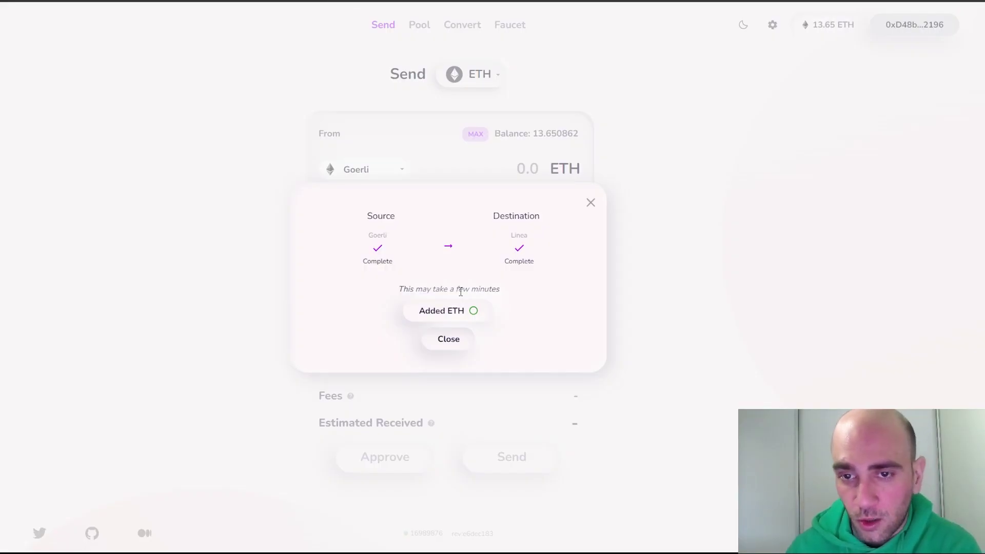
left_click(591, 203)
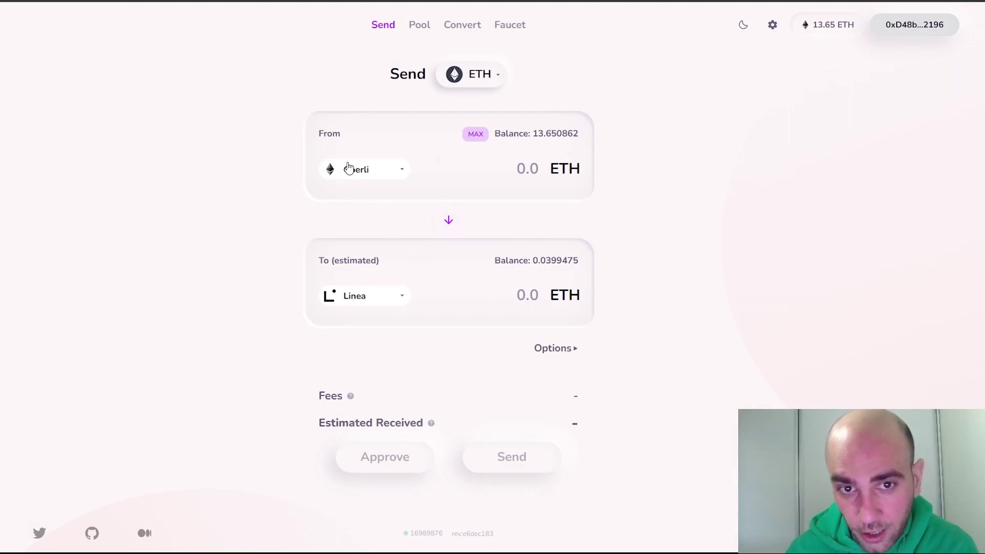
Reverse the transfer to Linea → Goerli and enter 0.001 ETH, showing fees above the received amount
left_click(449, 220)
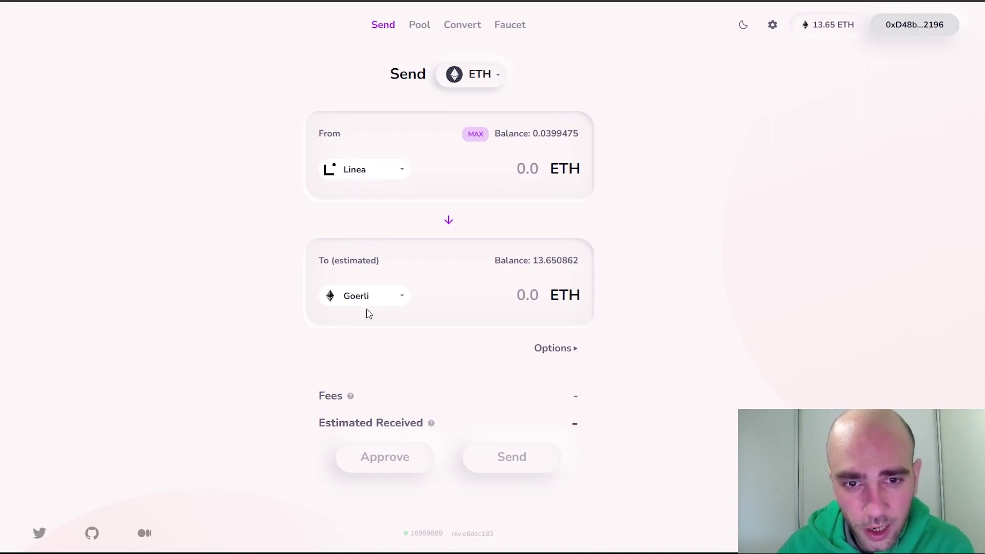
left_click(510, 167)
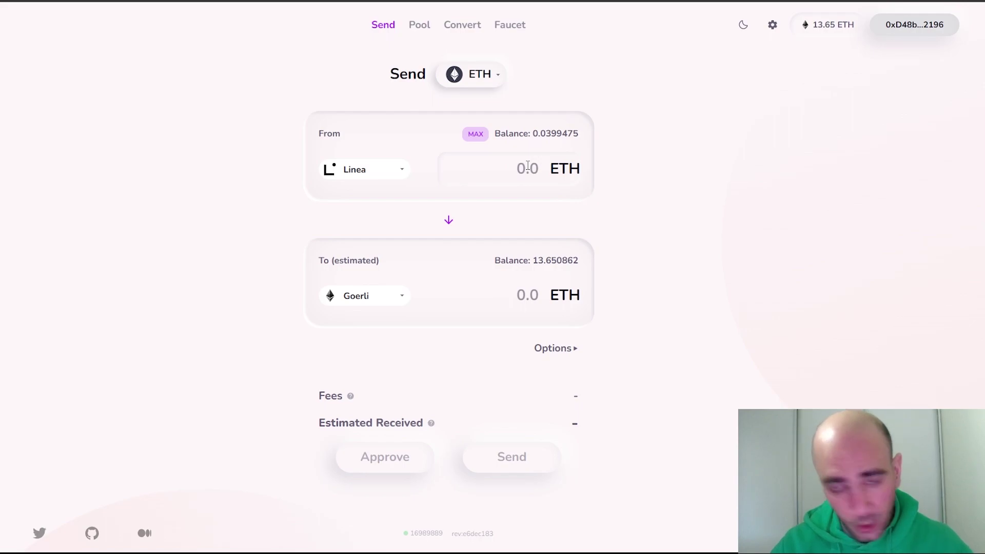
type("0.02")
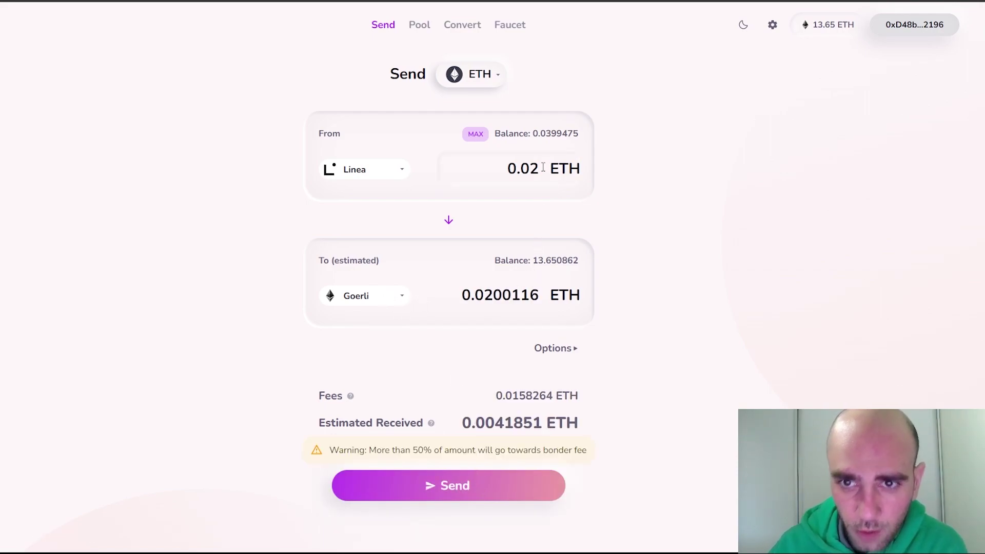
key("BackSpace")
type("0")
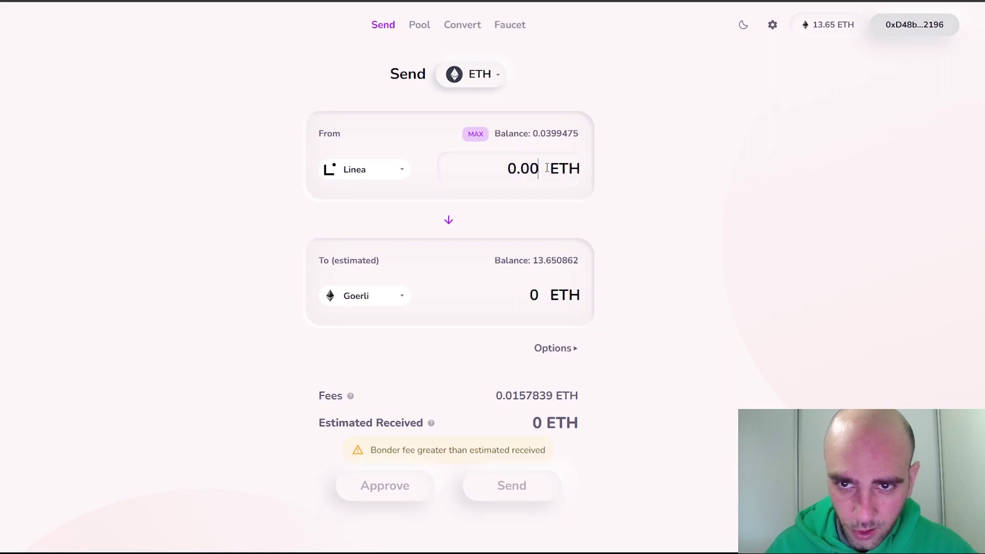
type("1")
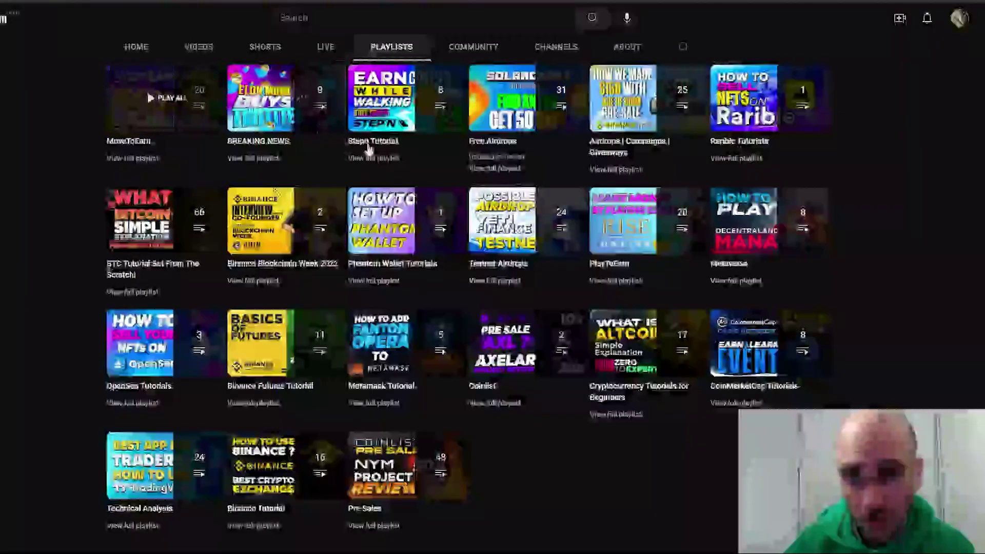
scroll(474, 423, "up", 5)
scroll(393, 246, "up", 6)
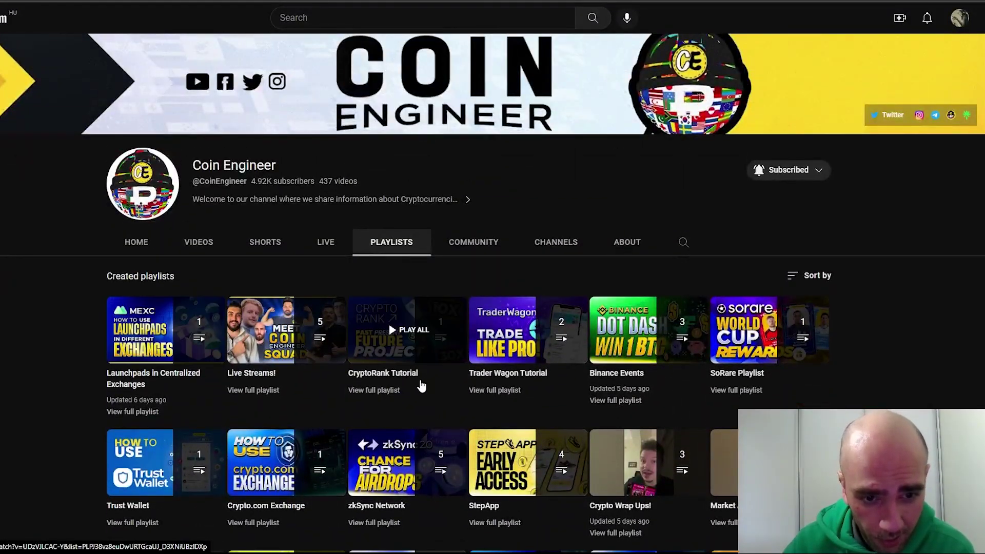
scroll(411, 360, "down", 6)
scroll(454, 382, "down", 1)
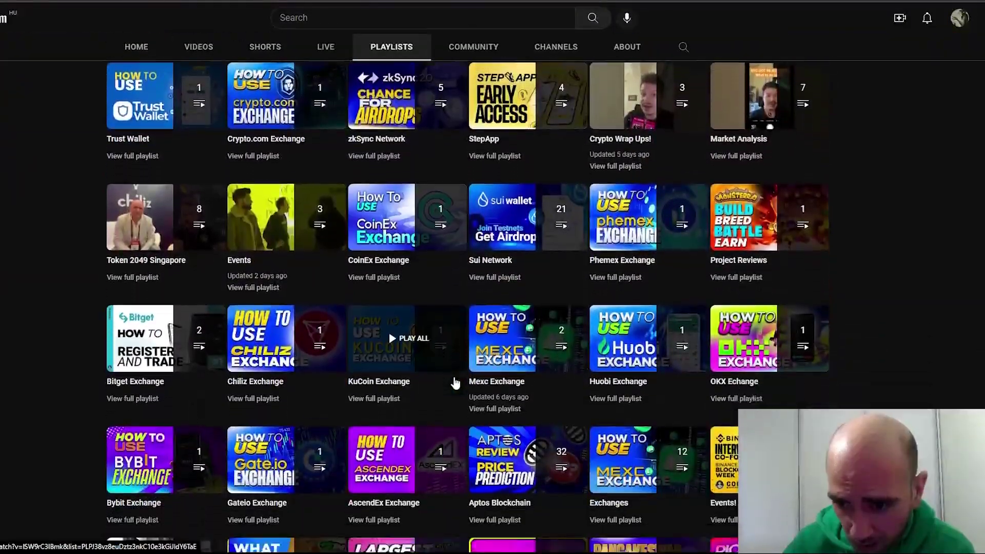
scroll(455, 383, "down", 2)
scroll(453, 382, "down", 3)
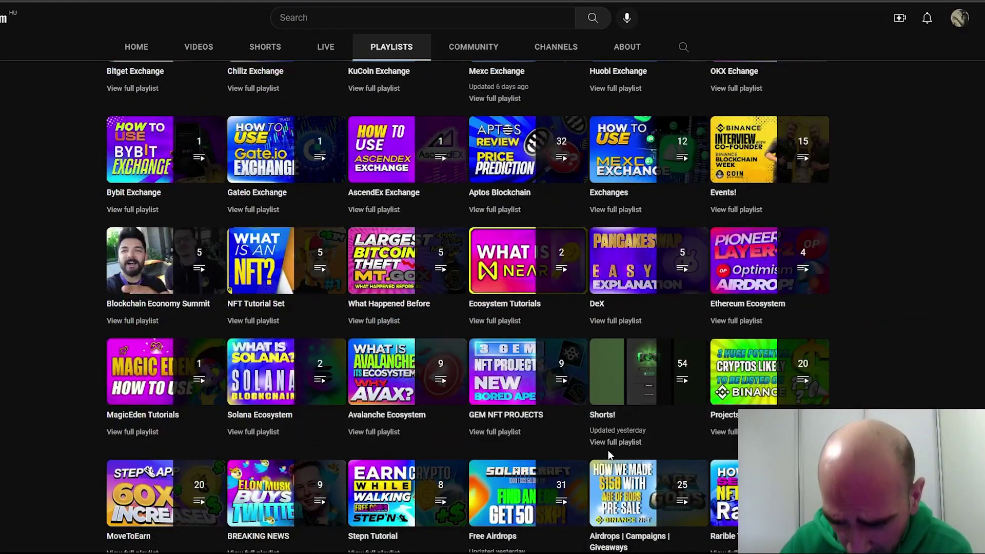
scroll(649, 509, "down", 1)
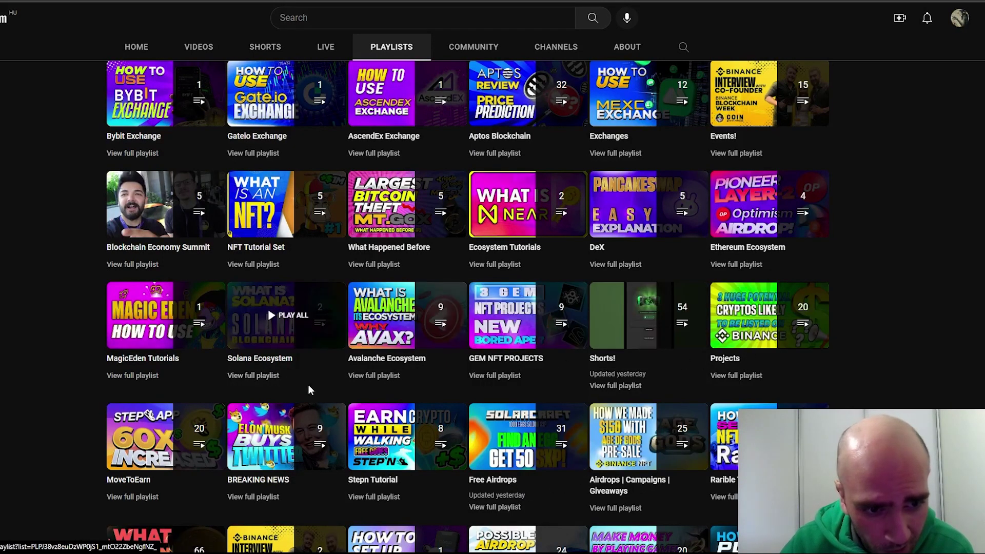
scroll(366, 388, "up", 12)
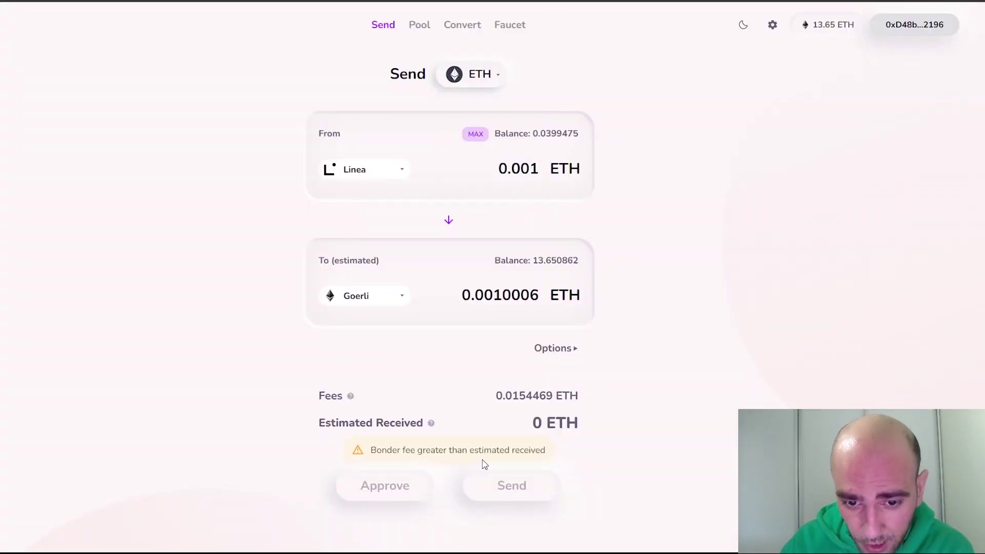
Set the From amount to 0.02 ETH for the Linea-to-Goerli transfer
left_click(550, 176)
type("5")
key("BackSpace")
type("8")
key("BackSpace")
type("9")
key("BackSpace")
key("BackSpace")
key("BackSpace")
type("1")
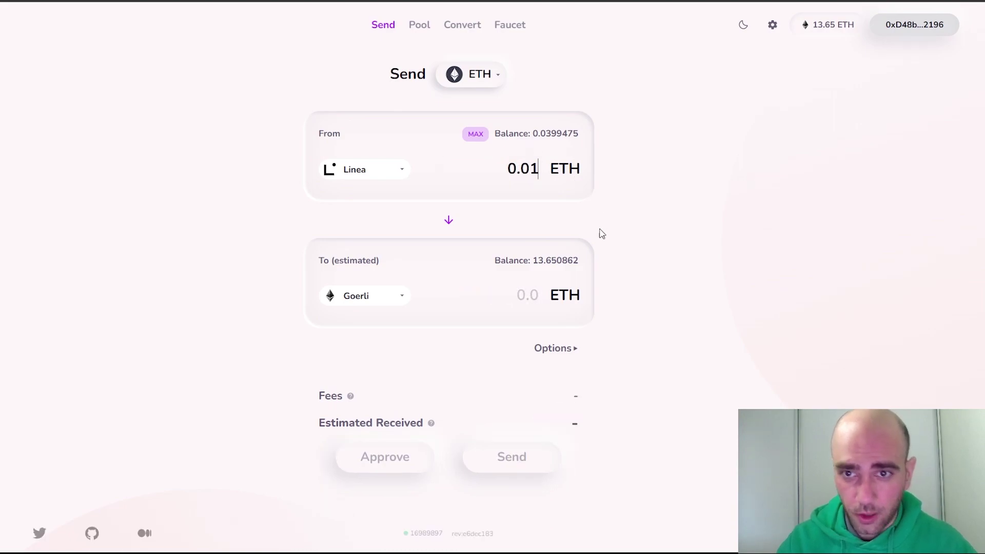
type("9")
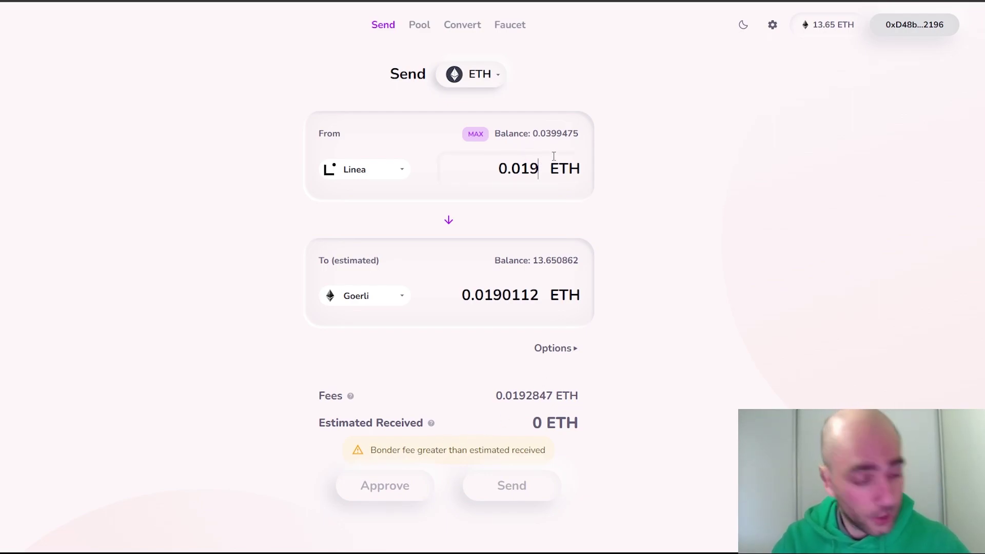
key("BackSpace")
key("BackSpace")
type("2")
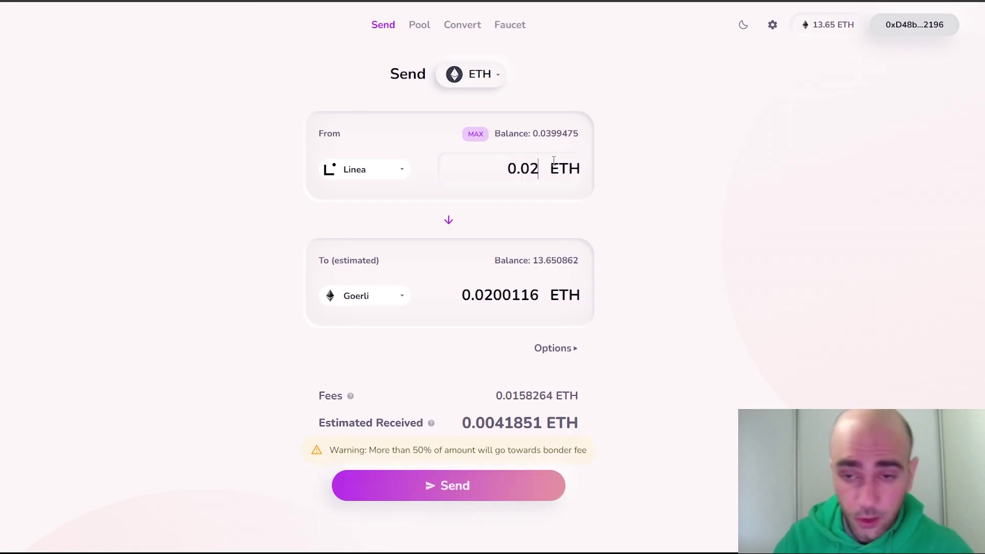
Send the 0.02 ETH to Goerli and confirm the transaction in MetaMask
left_click(435, 491)
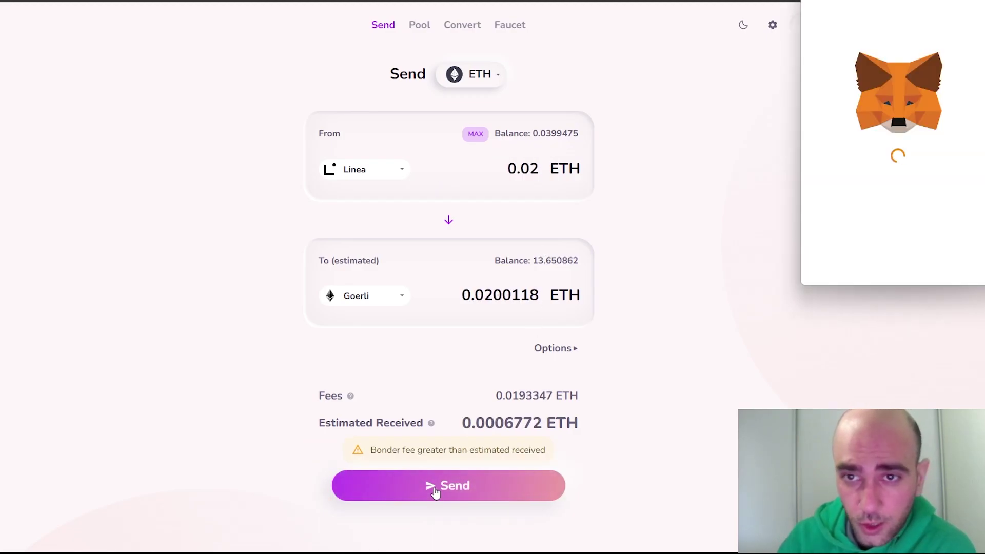
left_click(950, 265)
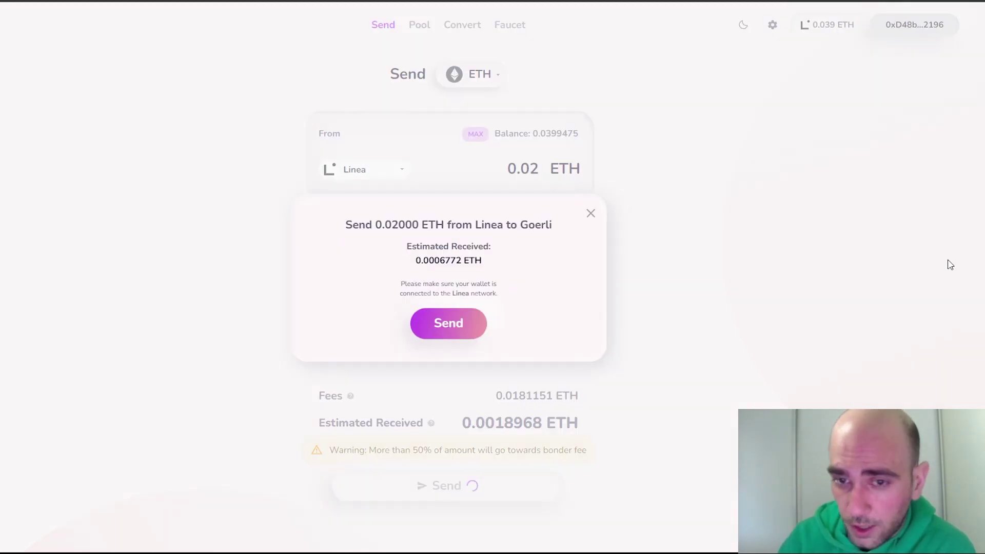
left_click(454, 324)
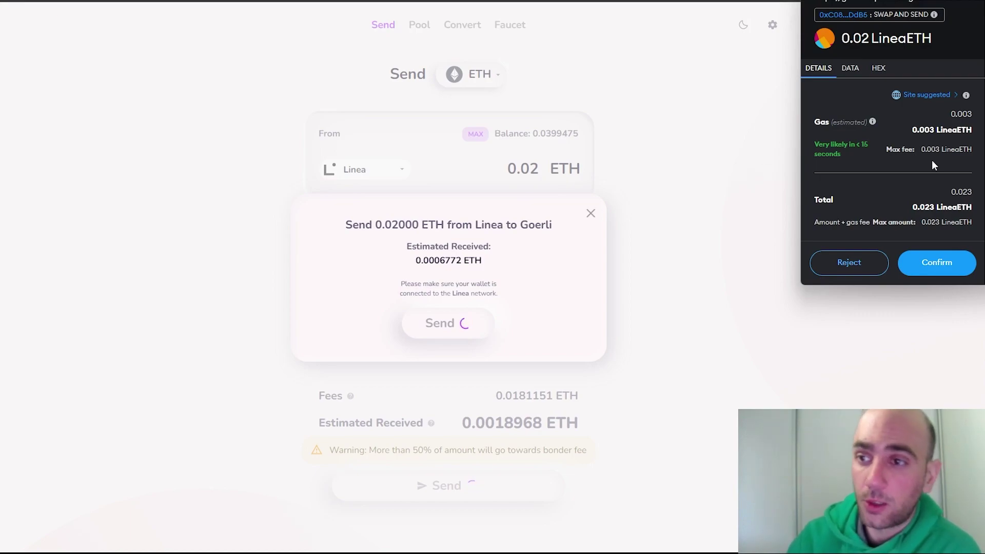
left_click(939, 263)
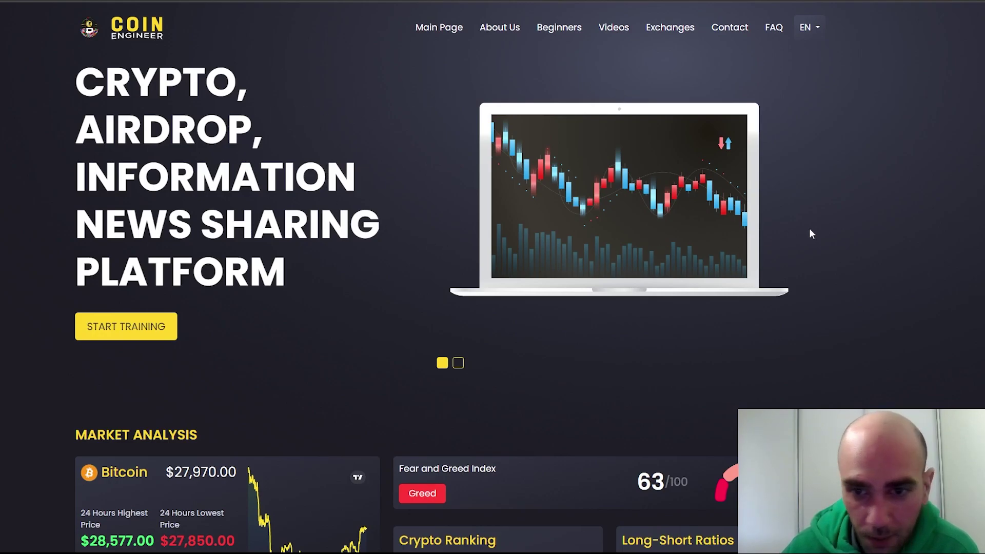
scroll(949, 192, "down", 4)
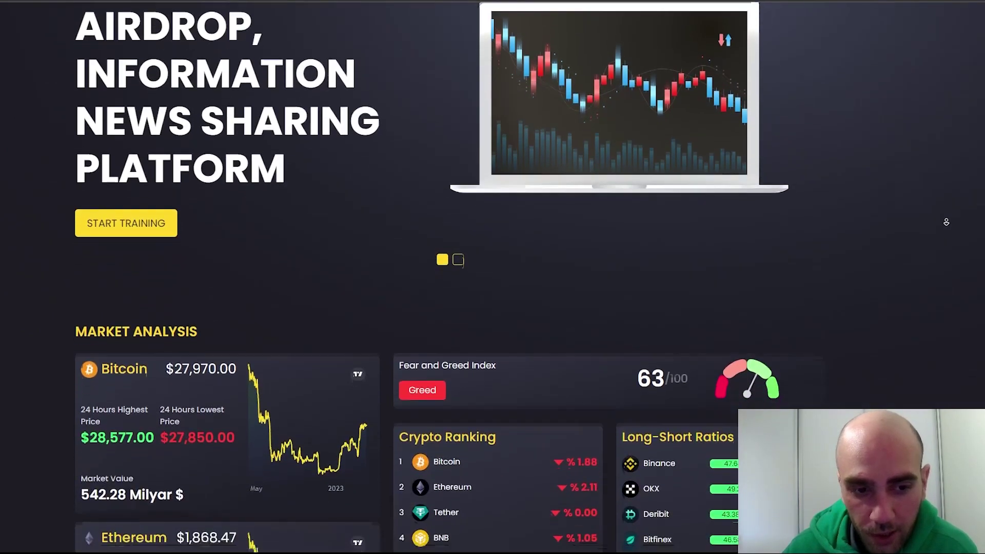
scroll(944, 216, "down", 5)
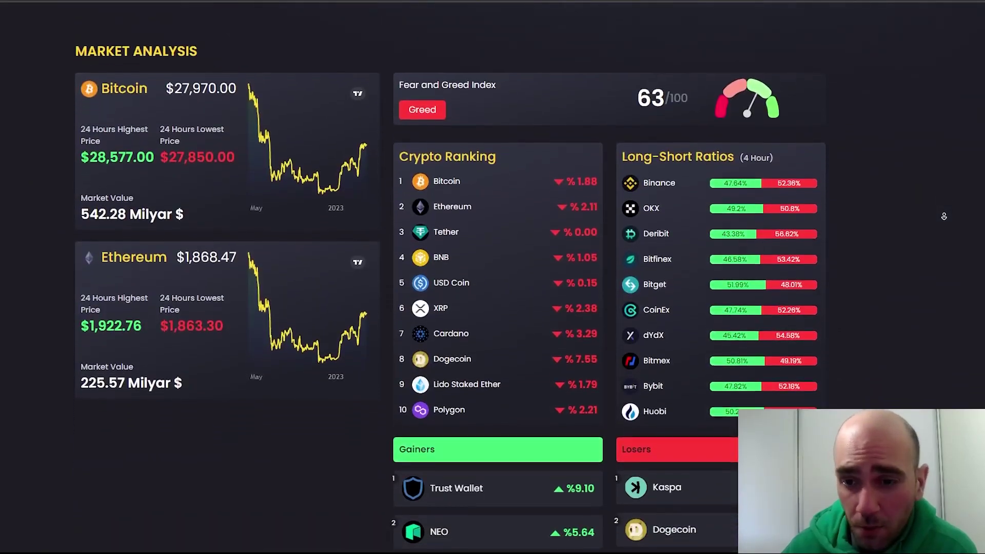
scroll(944, 216, "down", 4)
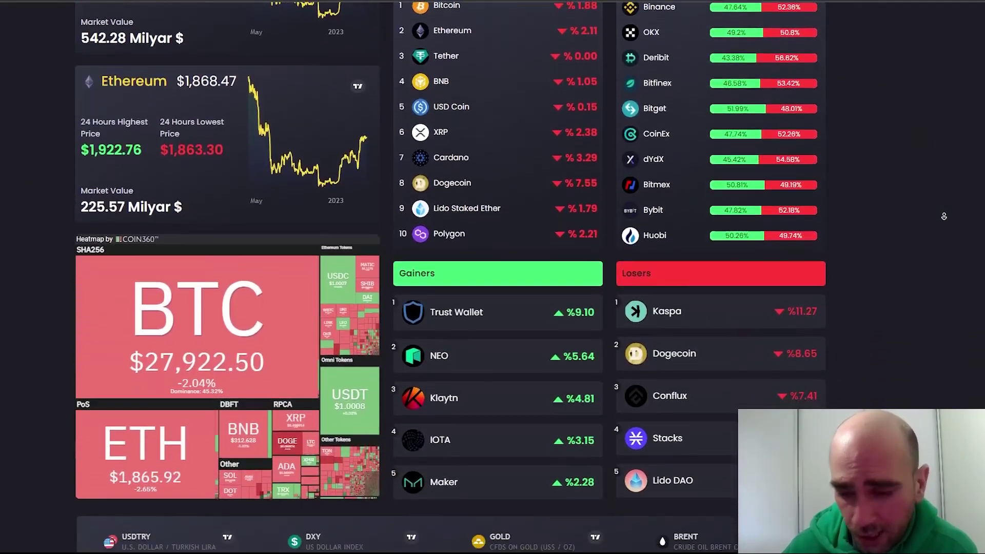
scroll(944, 216, "down", 2)
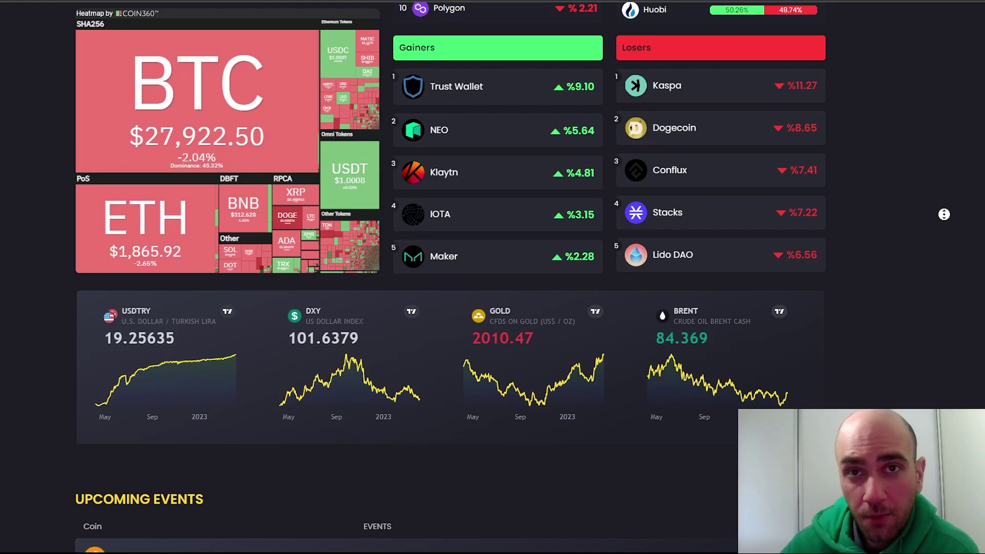
scroll(944, 238, "down", 1)
scroll(947, 244, "down", 8)
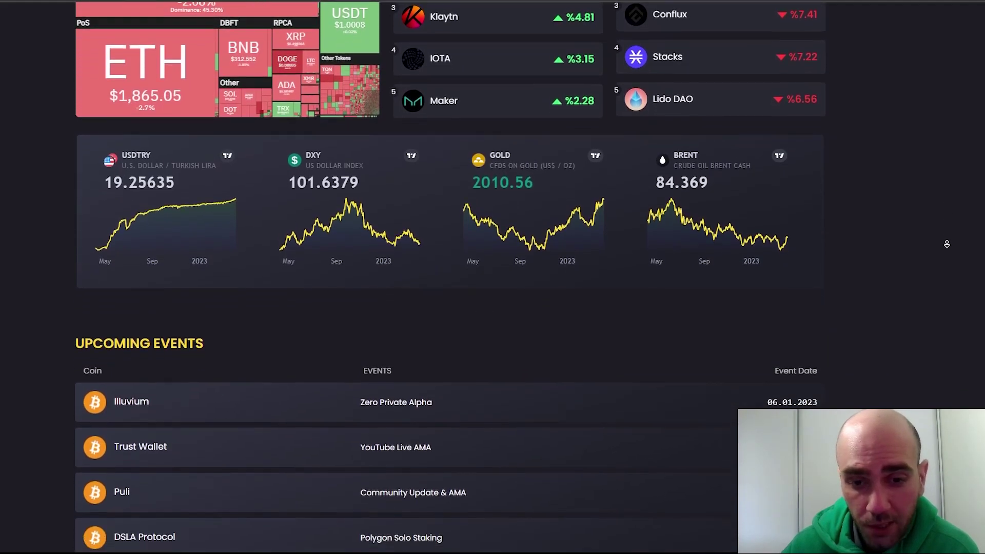
scroll(952, 255, "down", 15)
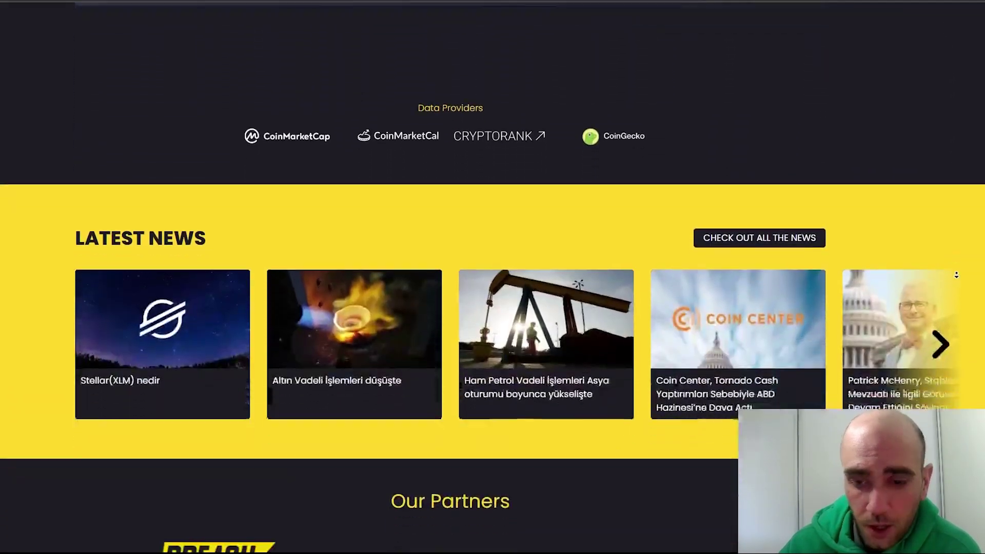
scroll(950, 246, "down", 8)
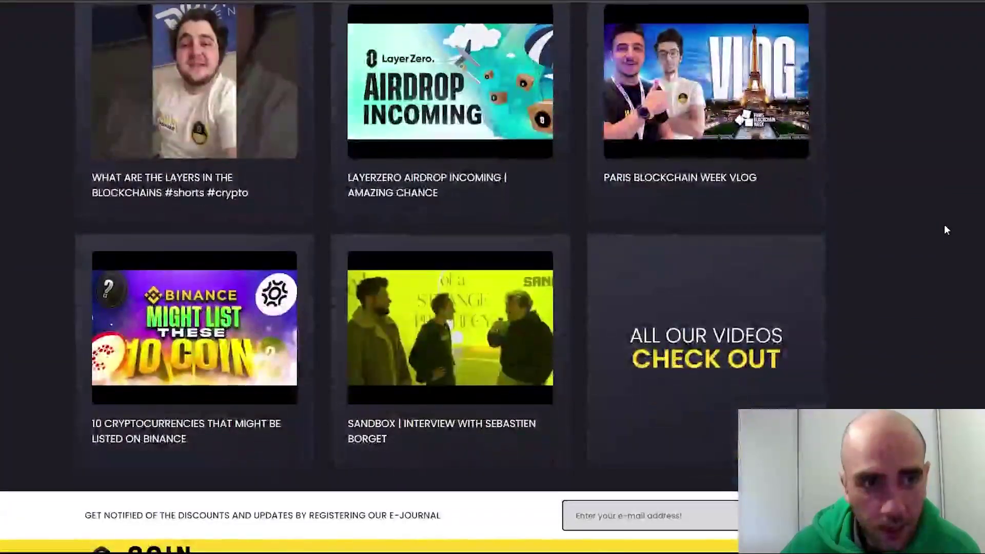
scroll(861, 304, "down", 3)
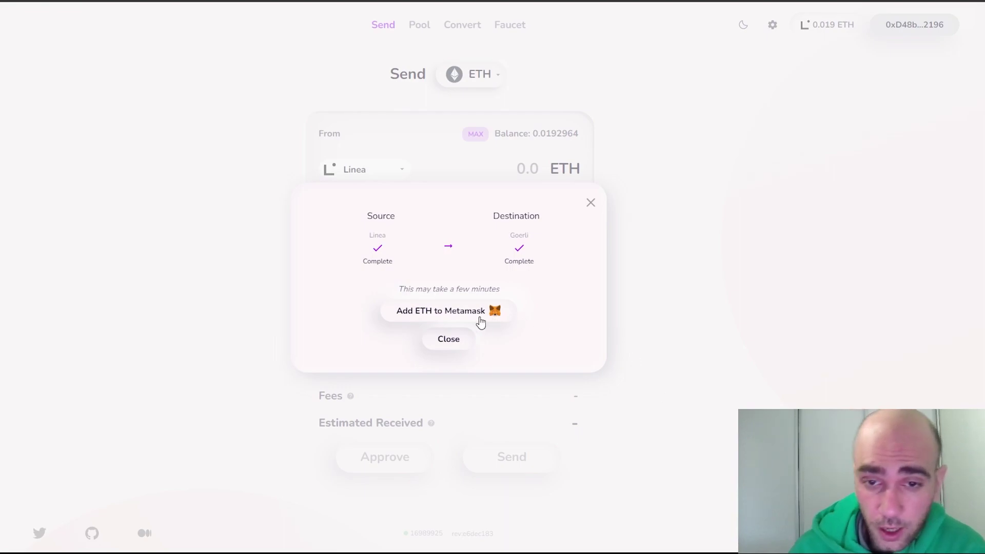
Switch the bridged token to USDC, reverse to Goerli→Linea, and enter 5
left_click(455, 346)
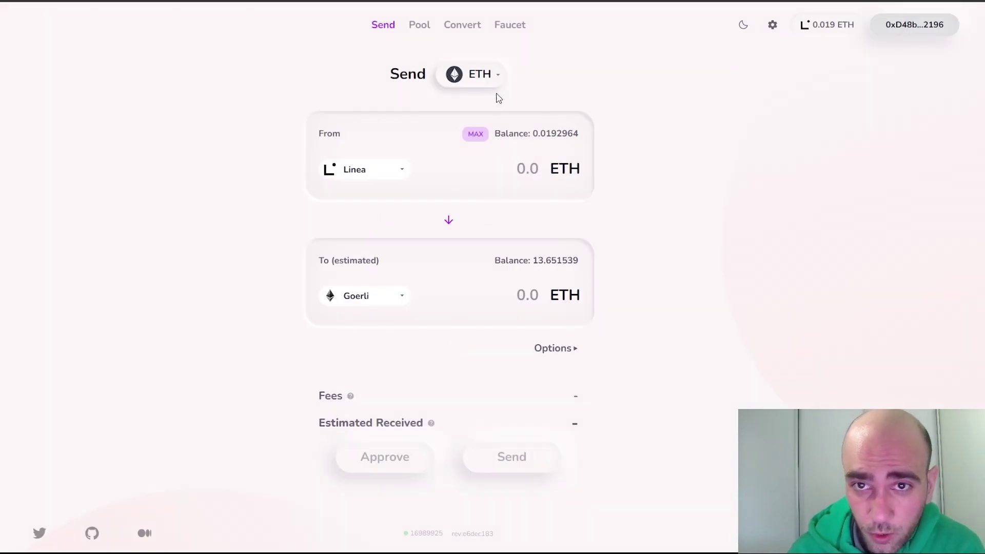
left_click(498, 78)
left_click(482, 99)
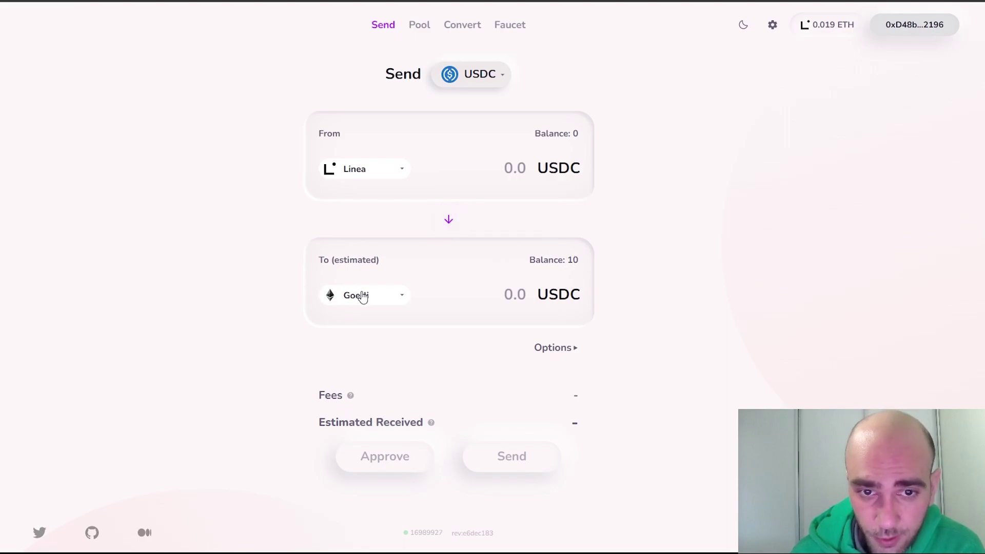
left_click(454, 229)
left_click(511, 172)
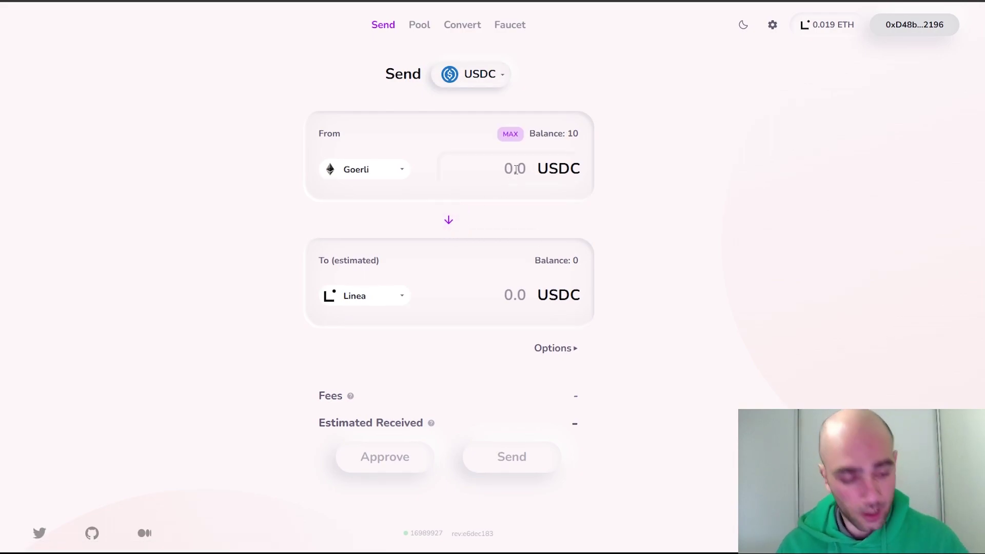
type("5")
Send 5 USDC, approving the network switch, transfer and USDC token addition in MetaMask
left_click(481, 458)
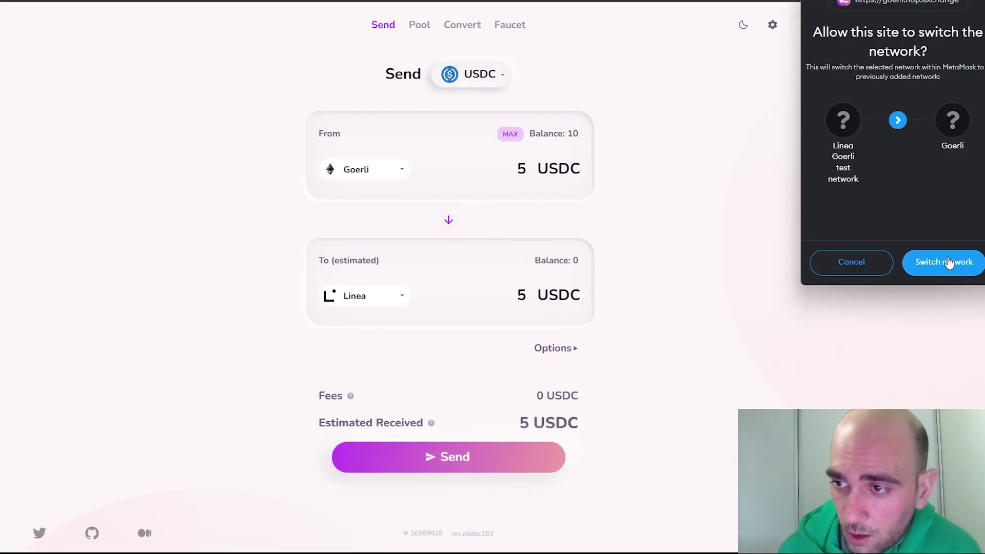
left_click(951, 262)
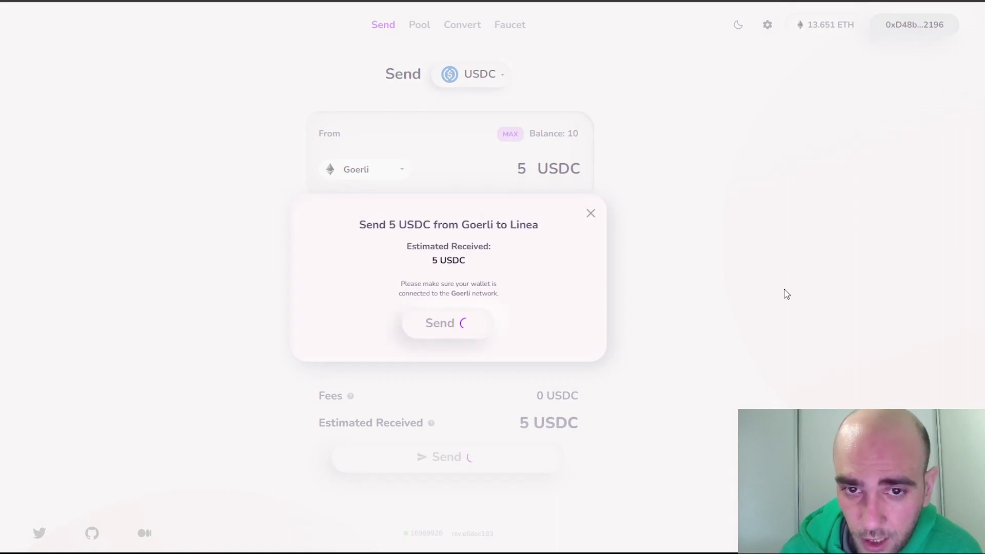
left_click(939, 262)
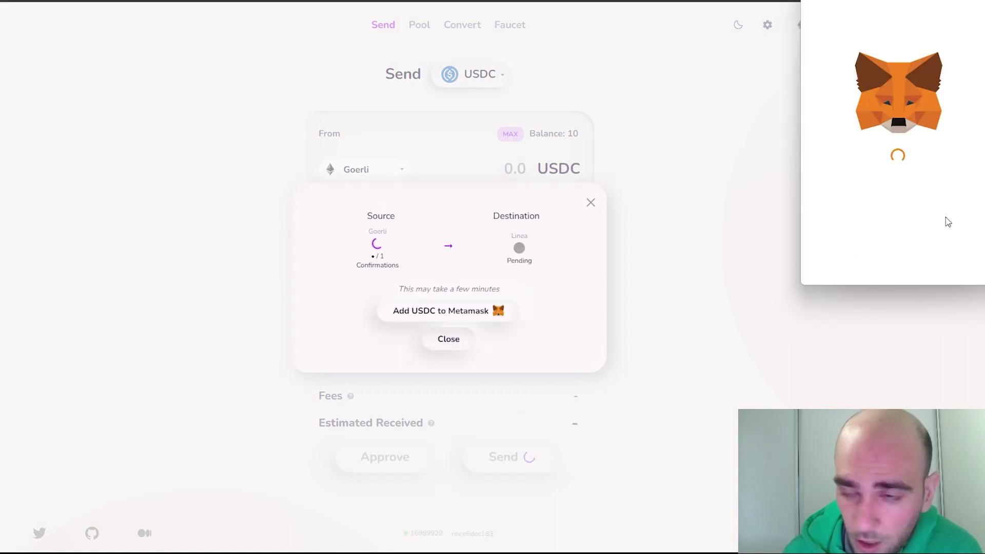
left_click(950, 263)
left_click(444, 310)
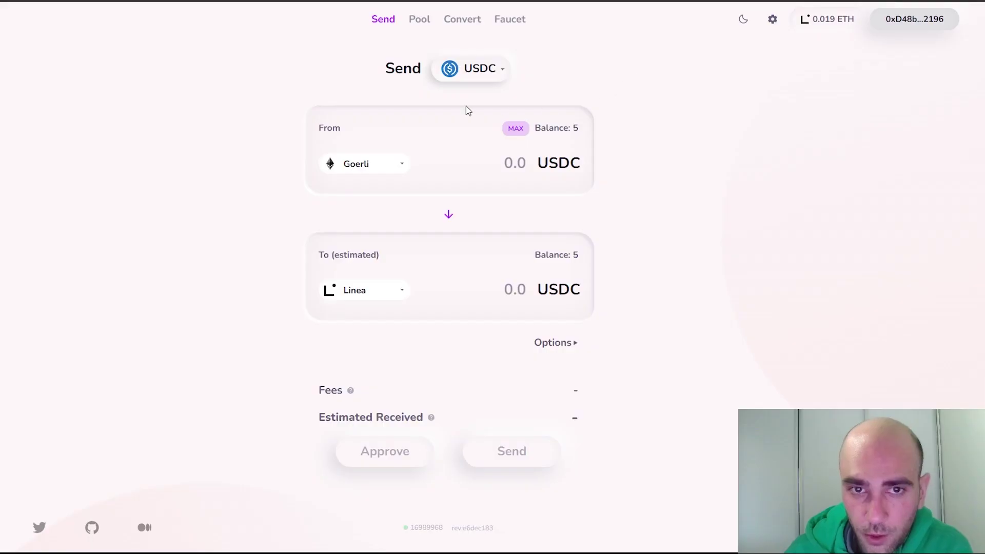
Reverse the direction to Linea→Goerli and enter 1 USDC as the amount
left_click(448, 215)
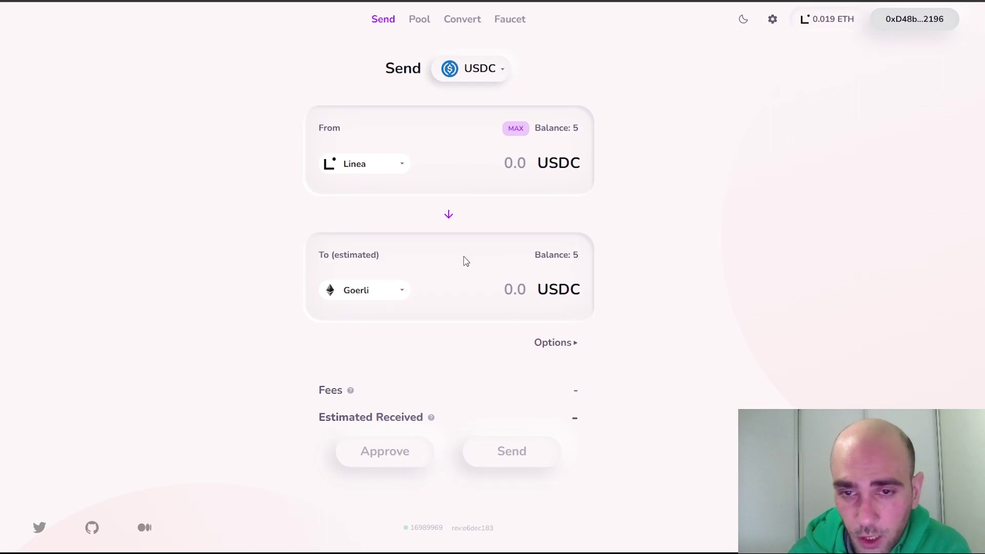
left_click(515, 163)
type("1")
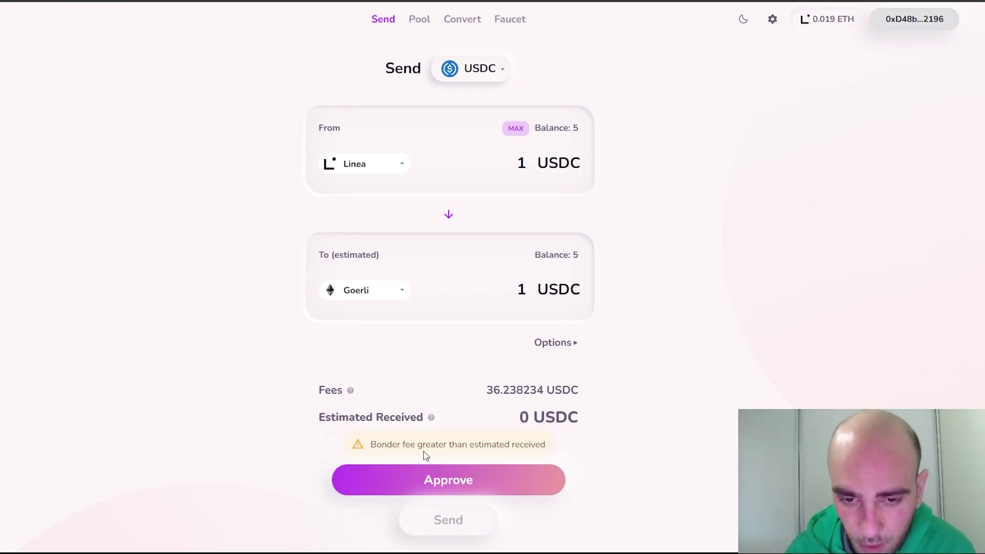
key("BackSpace")
type("2")
key("BackSpace")
type("1")
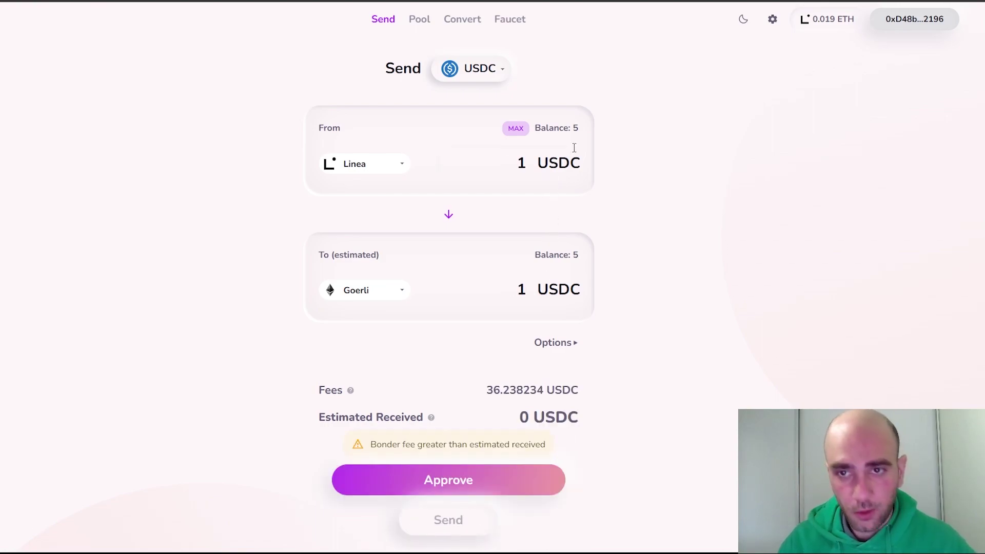
Approve Hop to spend USDC on Linea and confirm the spending cap in MetaMask
left_click(500, 483)
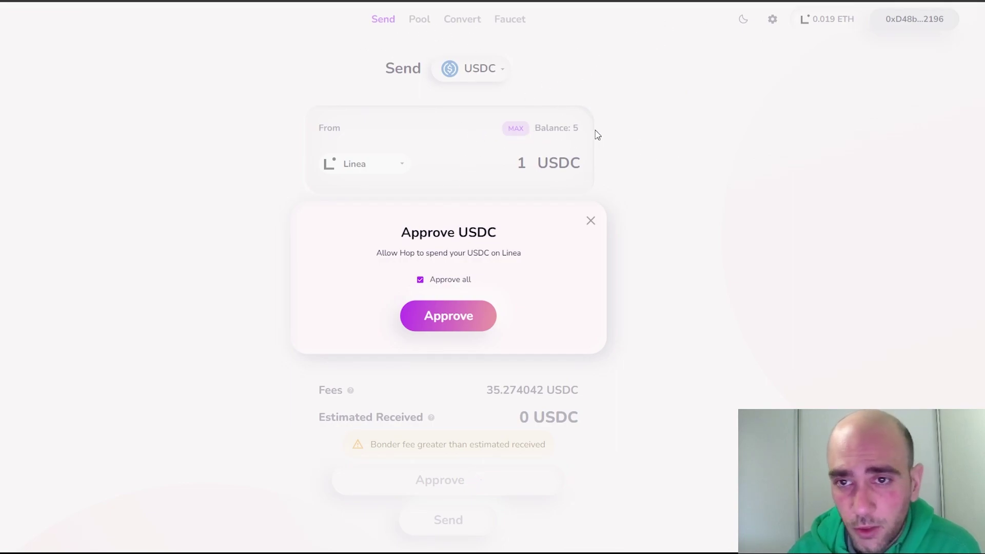
left_click(475, 318)
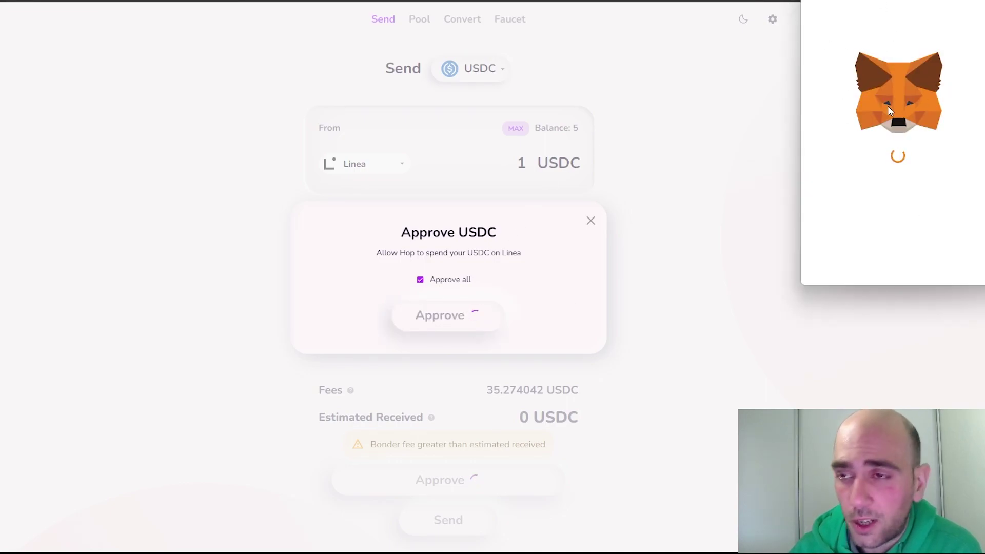
scroll(919, 154, "down", 3)
left_click(938, 264)
left_click(939, 275)
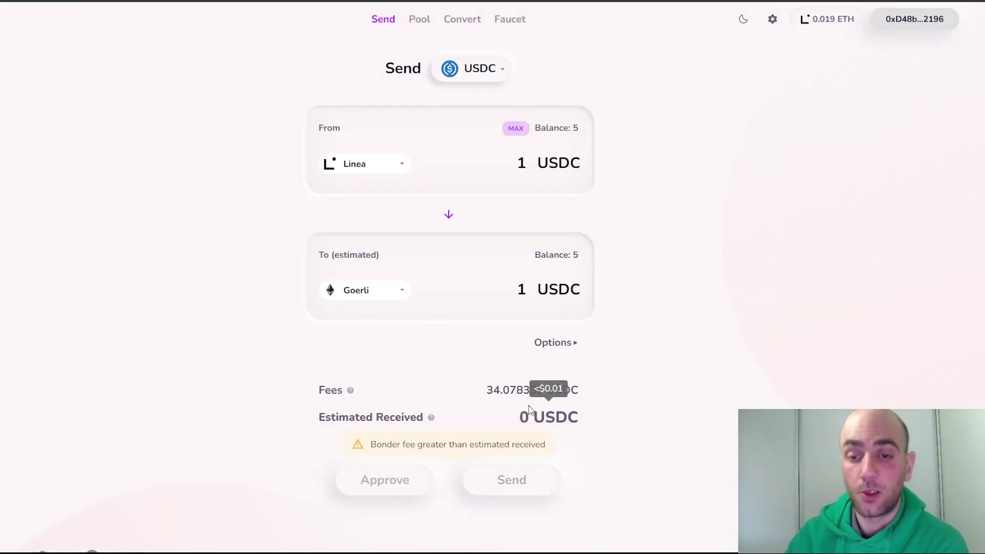
In the All Pools list, choose Add Liquidity on the ETH Linea Pool row
left_click(417, 20)
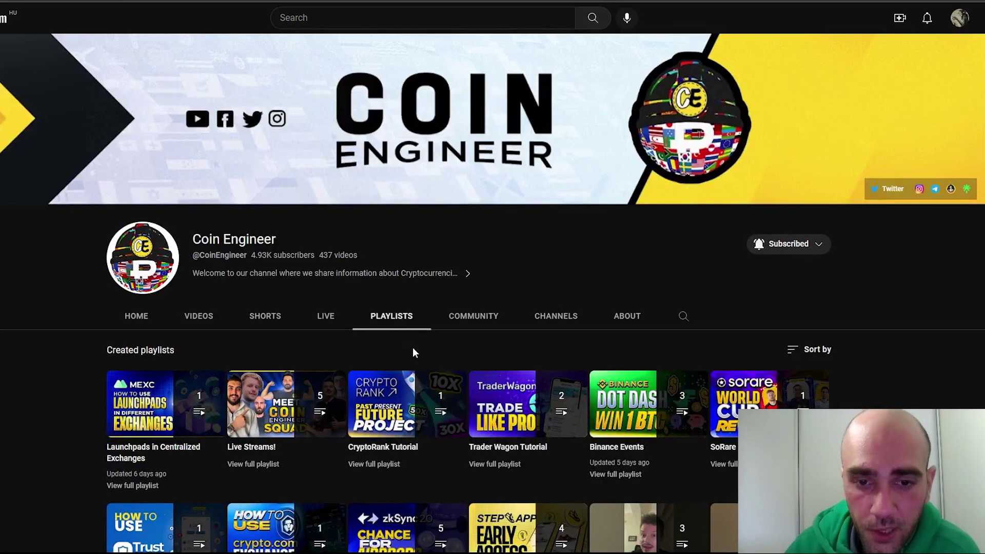
scroll(415, 353, "down", 13)
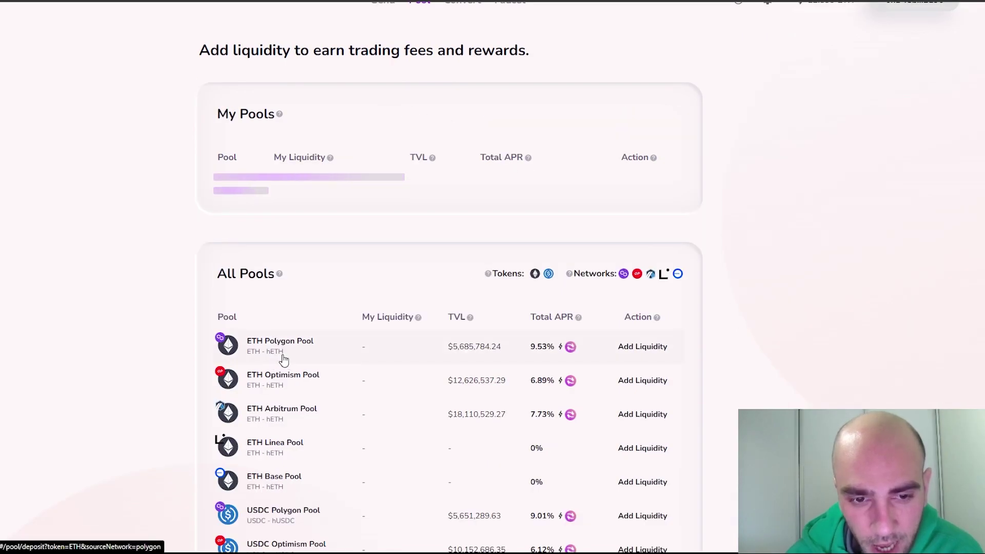
scroll(278, 359, "down", 3)
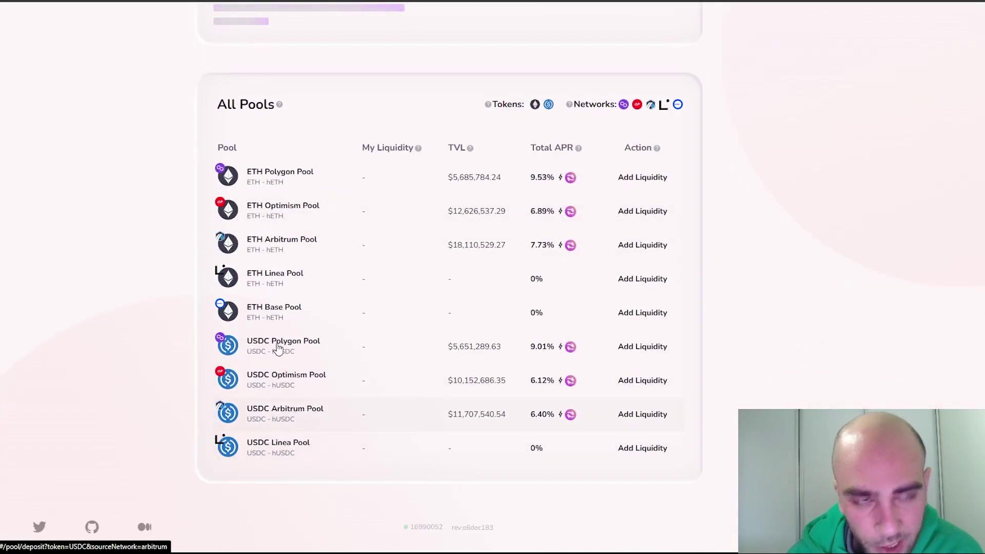
scroll(130, 187, "up", 4)
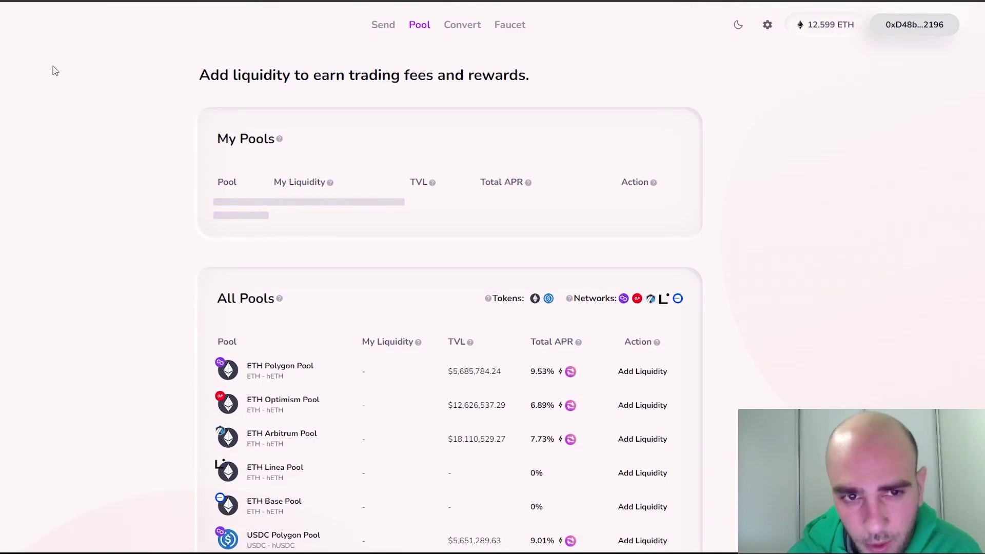
scroll(359, 308, "down", 1)
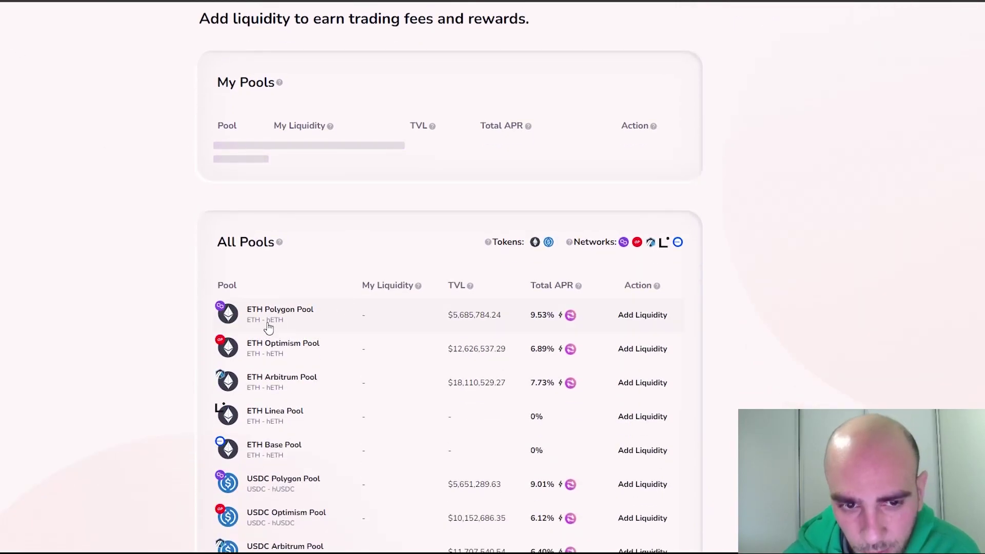
scroll(297, 331, "down", 1)
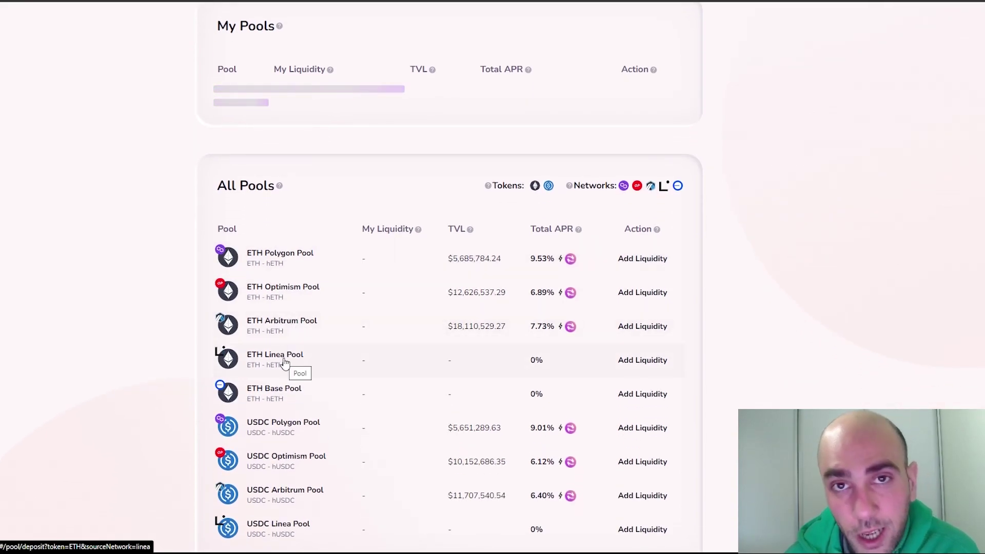
scroll(313, 364, "down", 1)
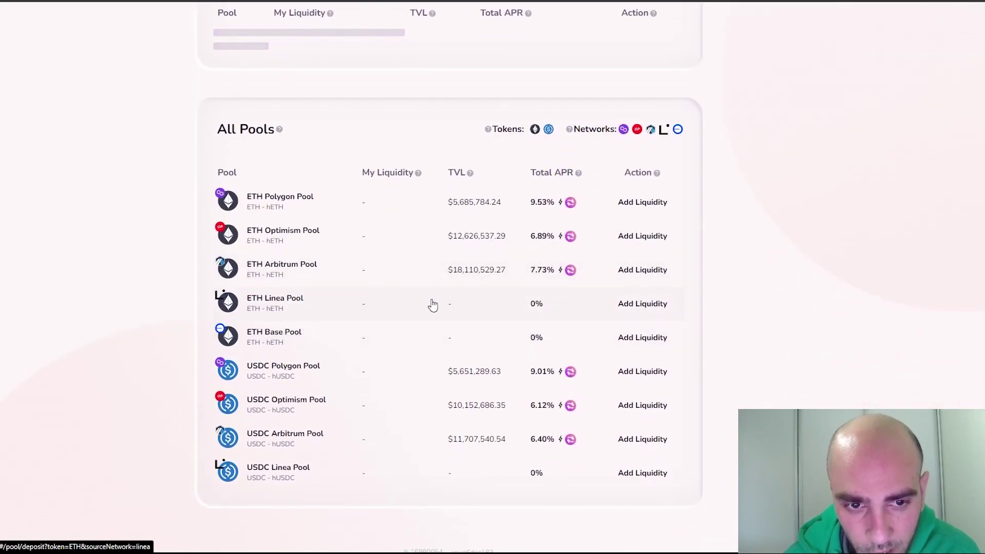
left_click(651, 306)
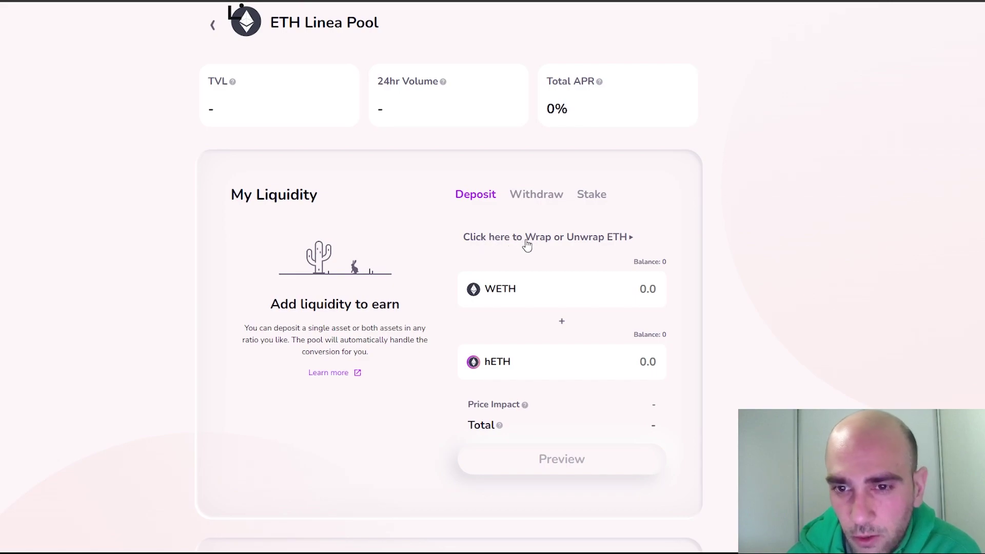
Wrap 1 ETH into WETH, approving the Linea Goerli network switch and transaction in MetaMask
left_click(567, 237)
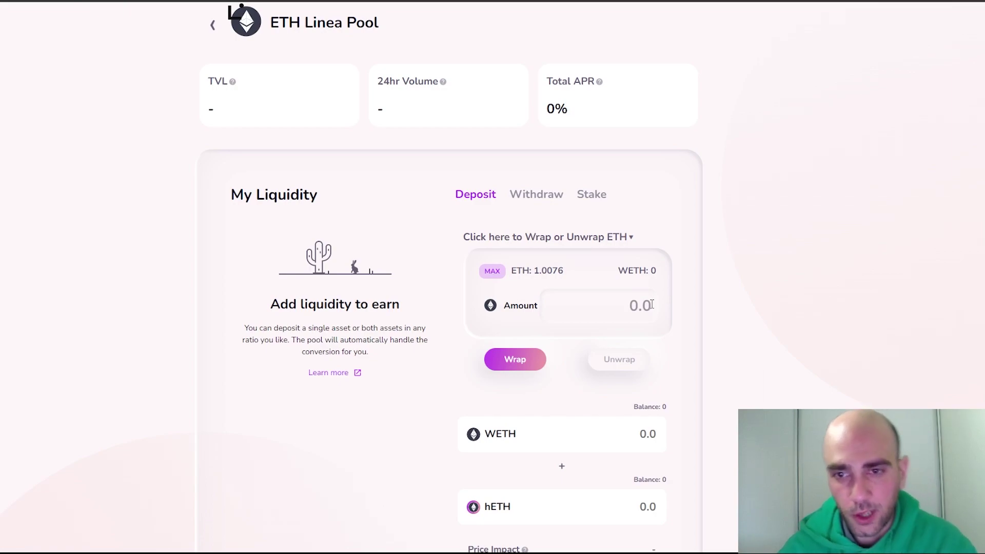
type("1")
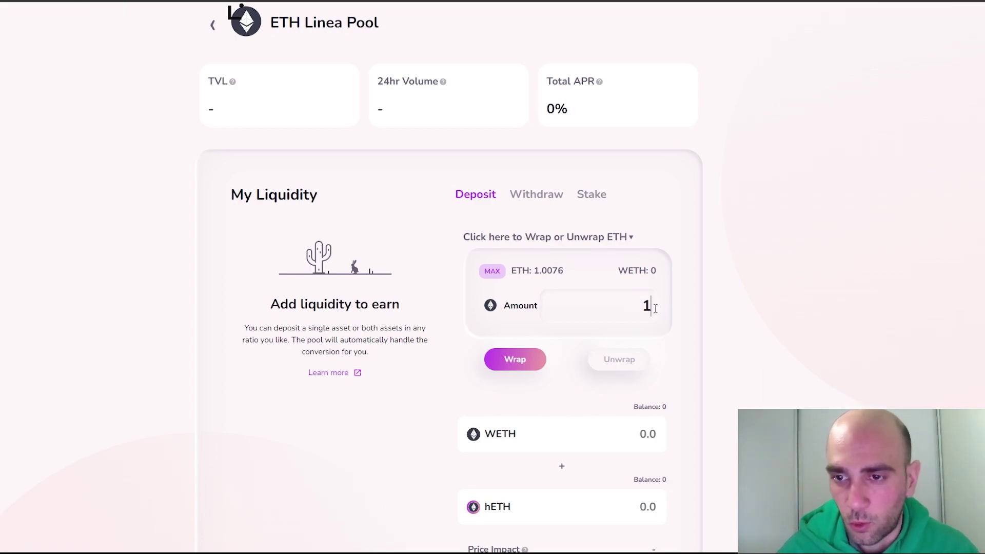
left_click(516, 361)
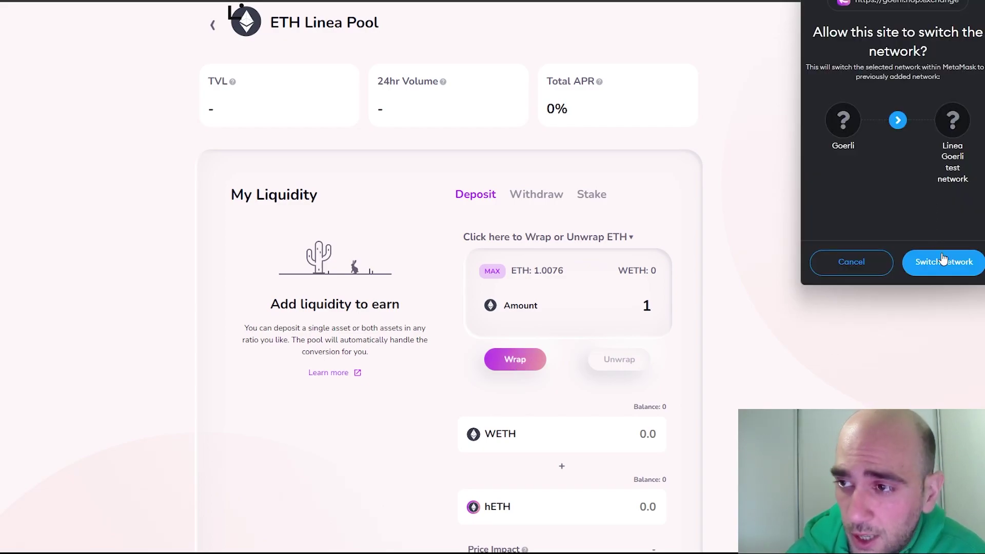
left_click(943, 260)
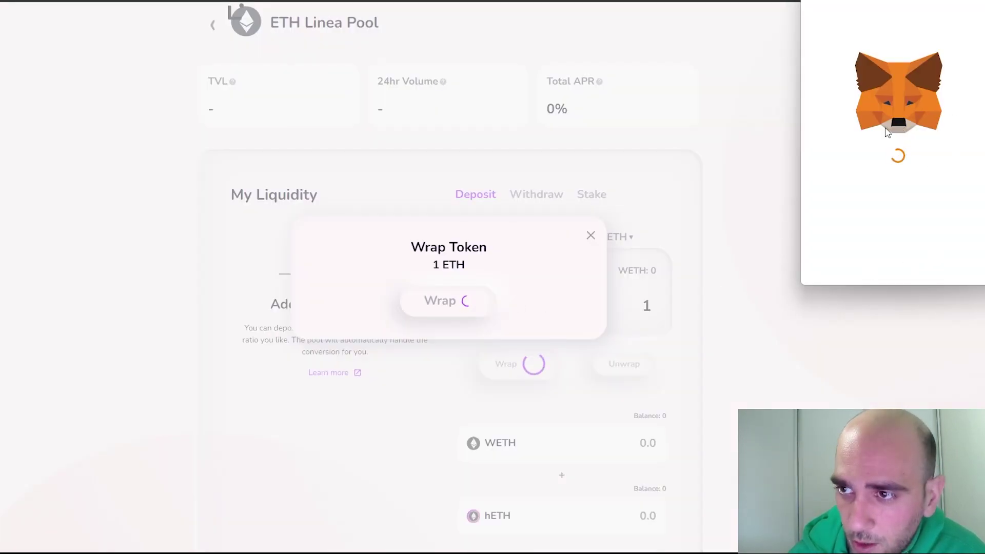
left_click(950, 260)
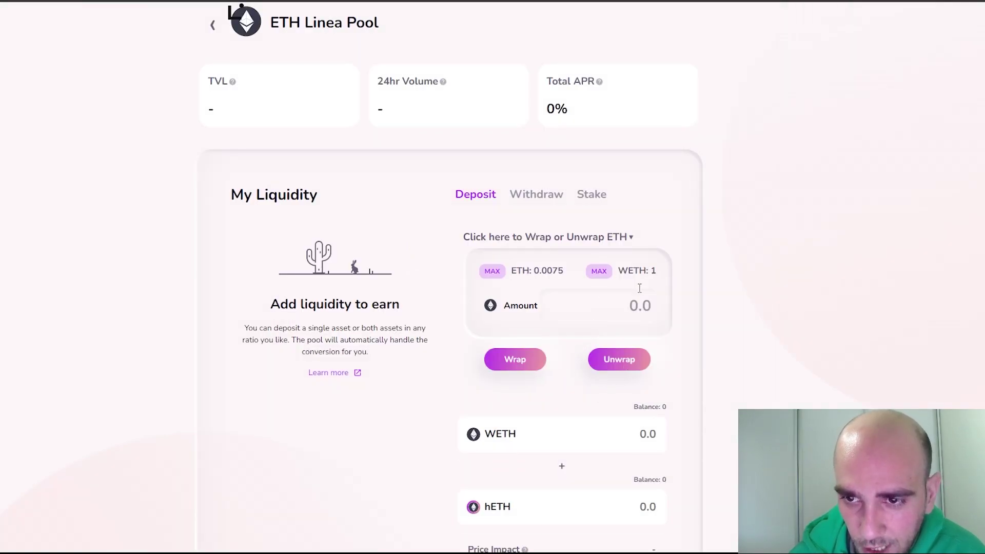
scroll(615, 427, "down", 2)
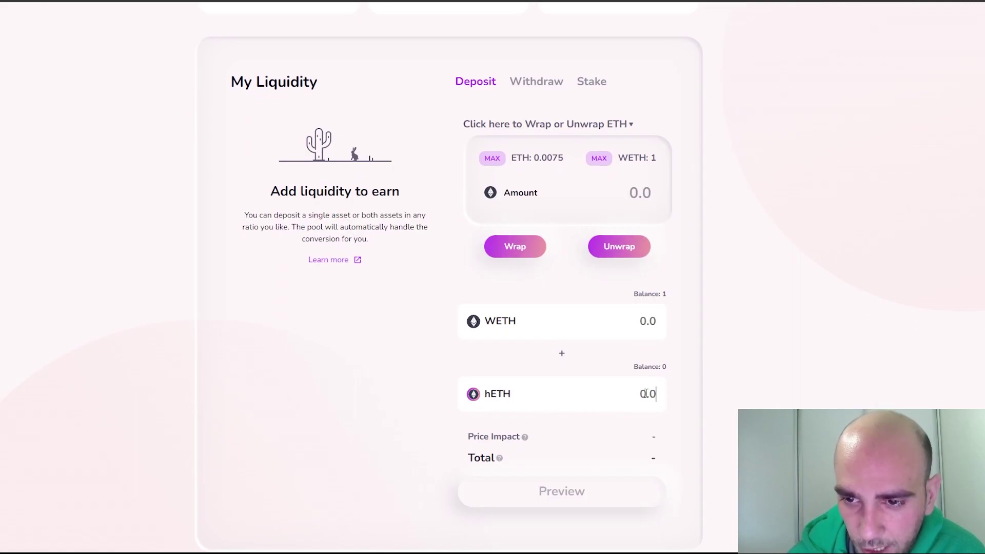
scroll(647, 393, "up", 3)
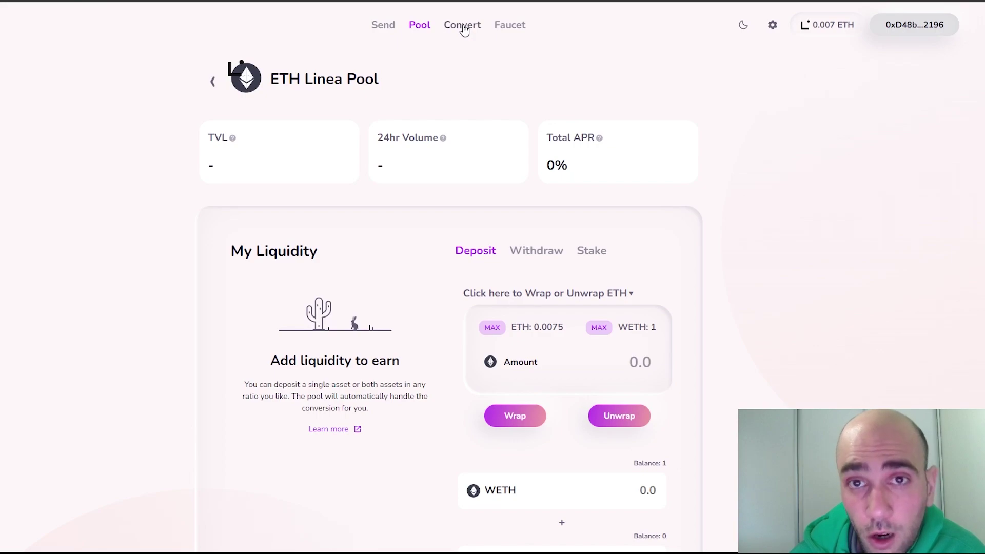
Quote 0.5 WETH to about 0.5003925 hETH on Convert, then return to Send
left_click(463, 27)
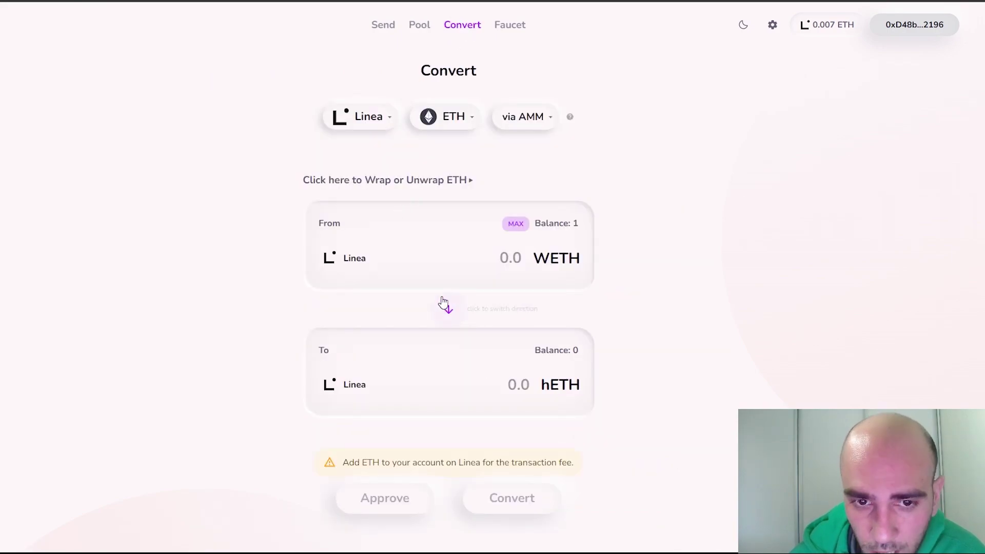
left_click(540, 251)
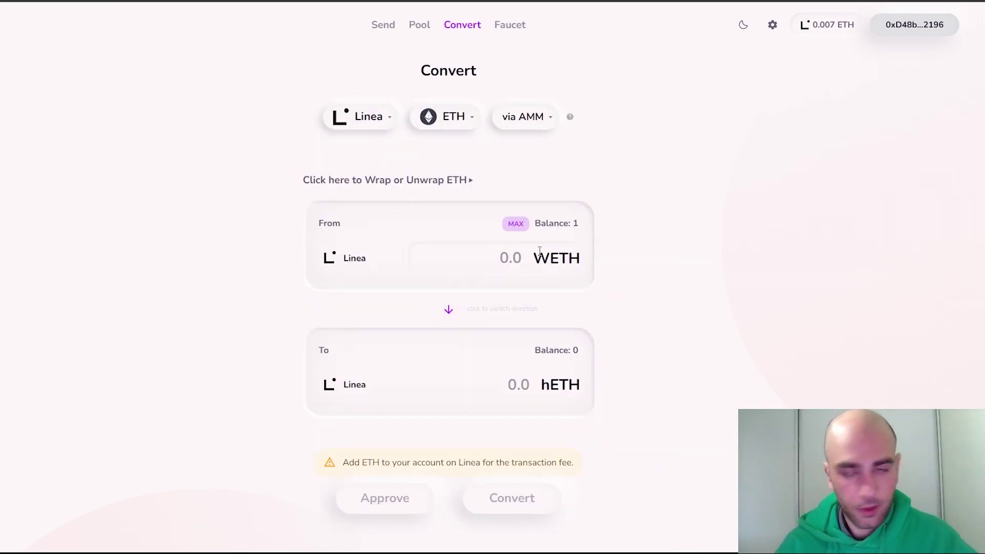
type("0.5")
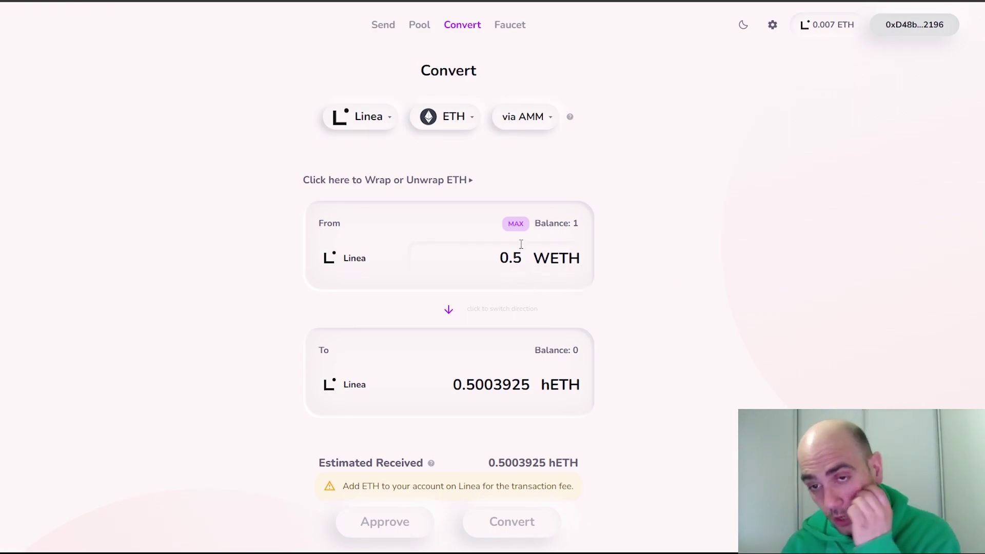
left_click(388, 26)
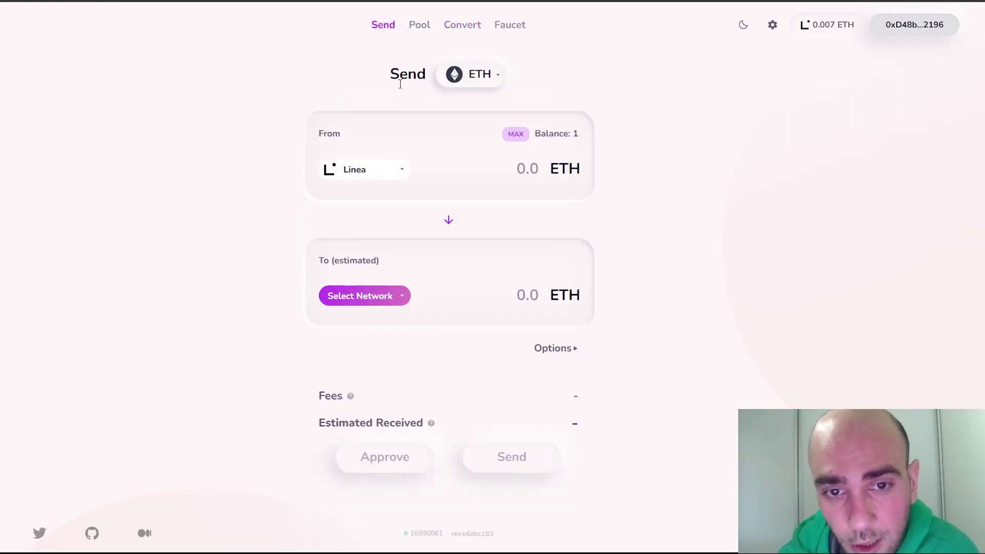
Bridge 2 ETH from Goerli to Linea and confirm the transfer in the wallet
left_click(398, 298)
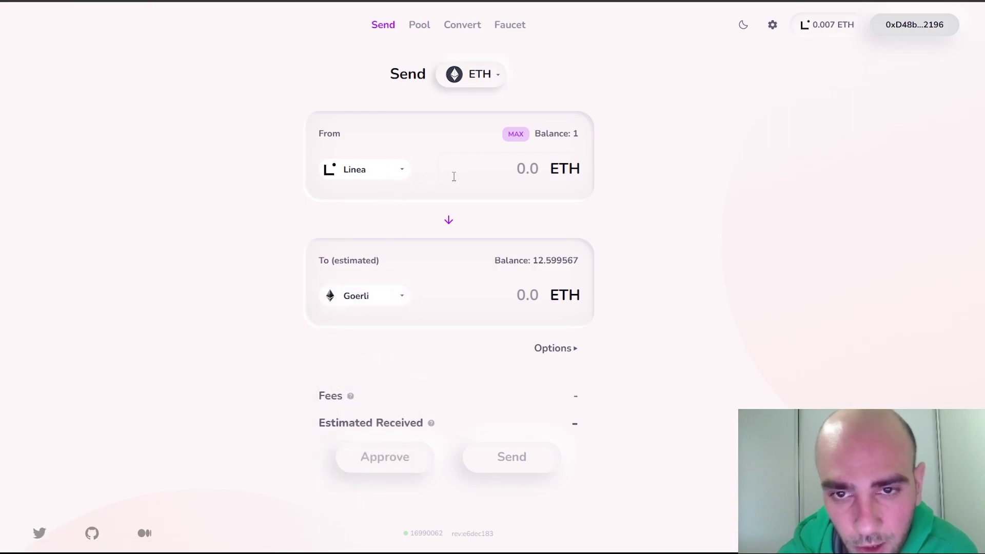
left_click(449, 220)
left_click(528, 169)
type("2")
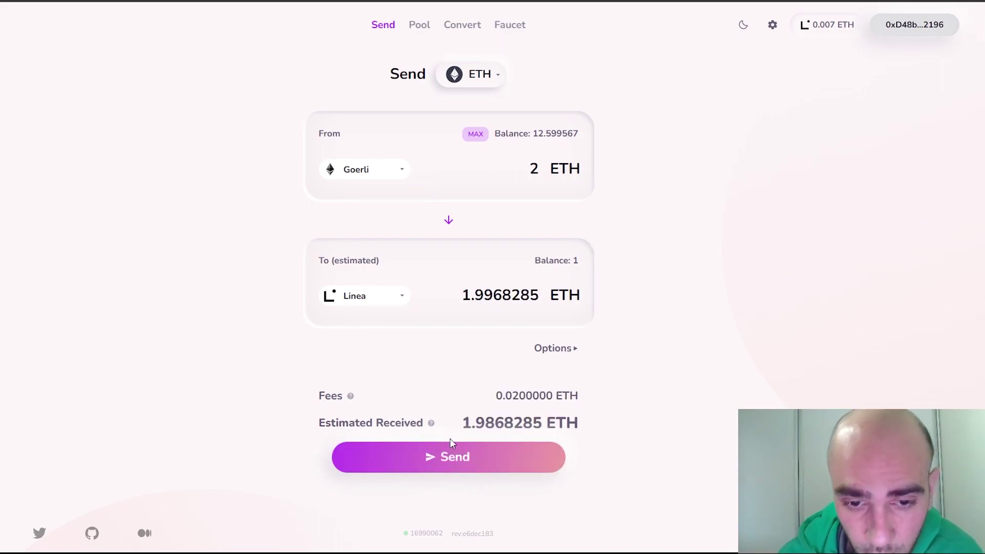
left_click(451, 445)
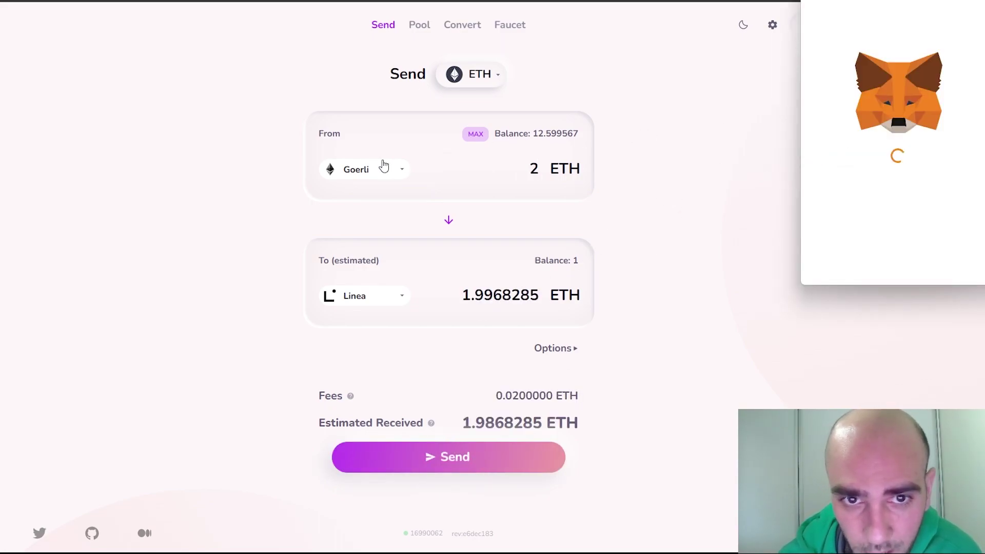
left_click(918, 254)
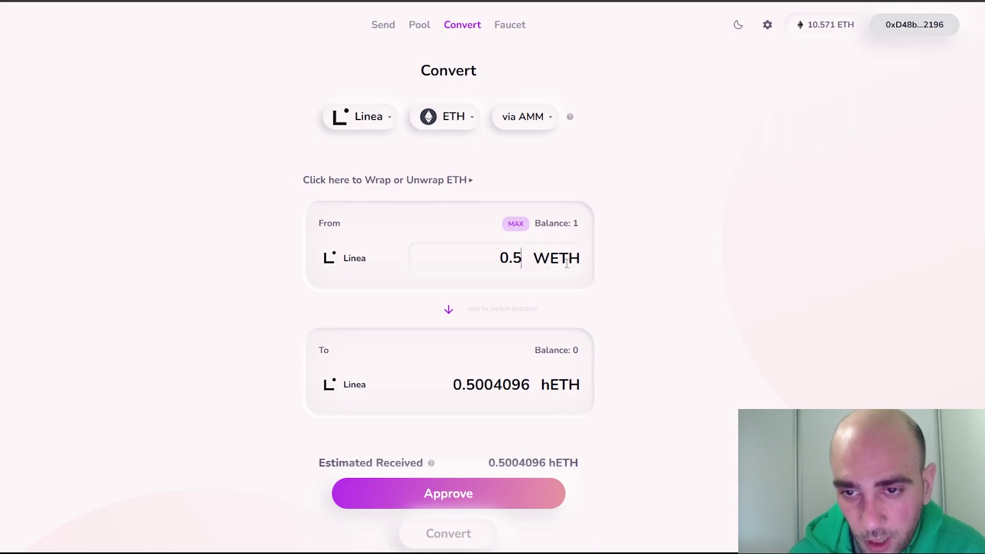
Approve all WETH spending in MetaMask and convert 0.5 WETH into about 0.5004 hETH
left_click(491, 501)
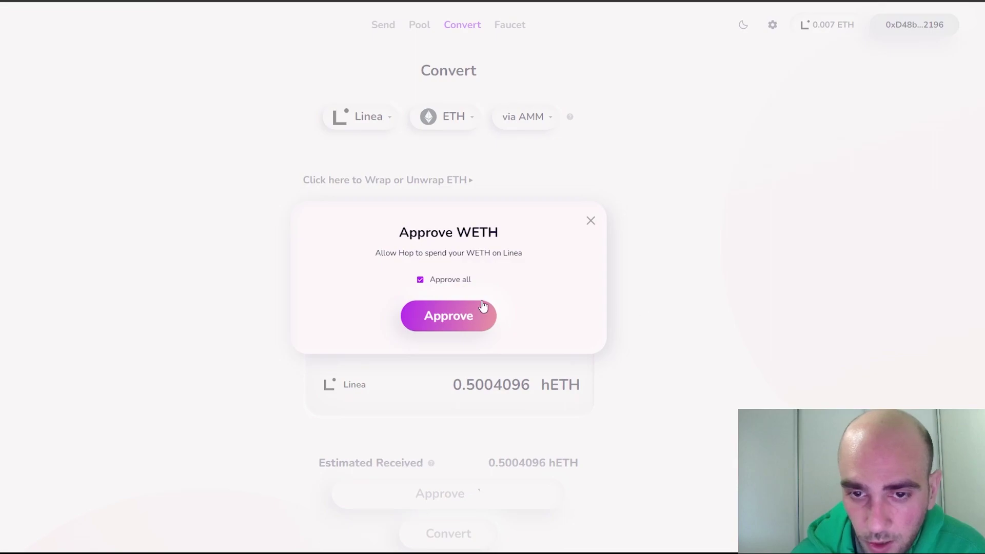
left_click(469, 323)
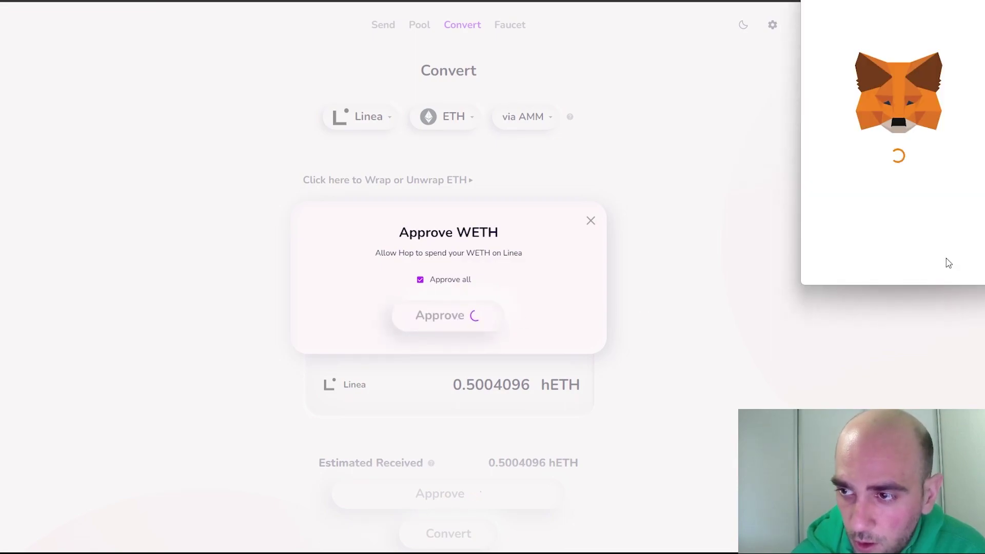
left_click(944, 260)
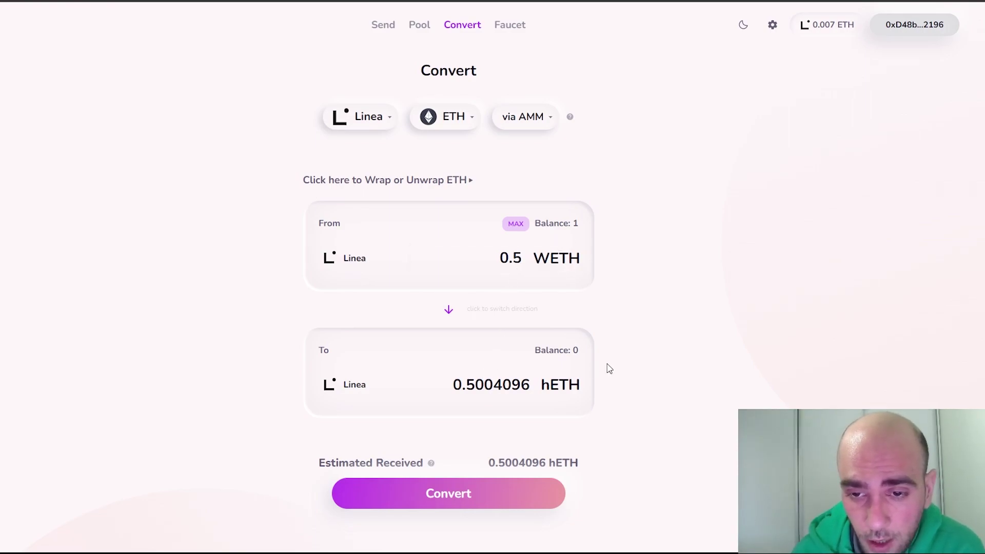
left_click(450, 493)
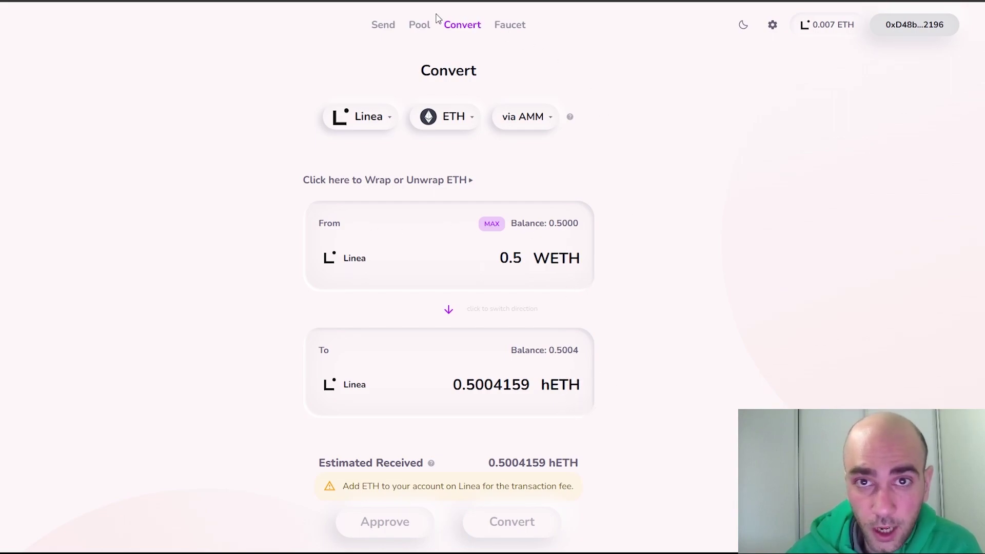
left_click(421, 26)
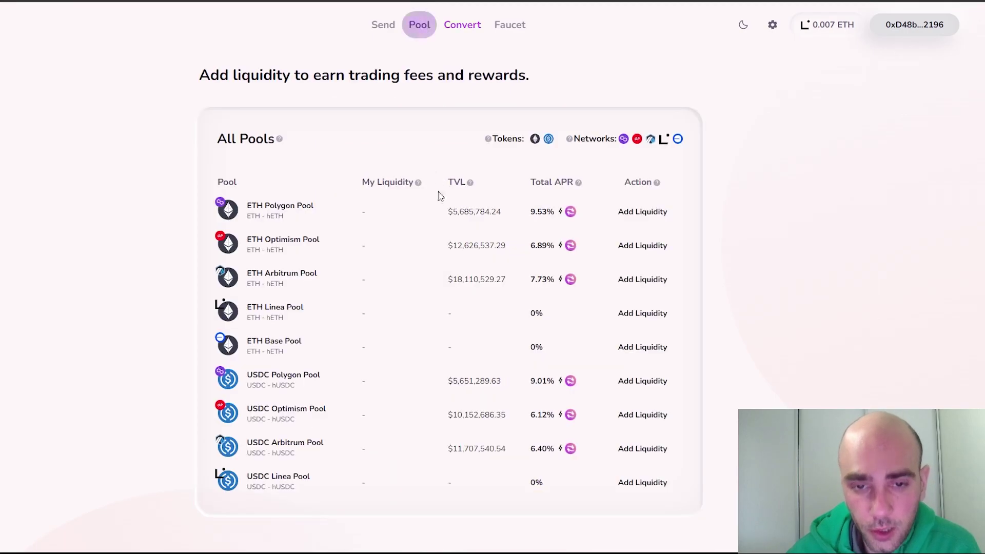
Deposit 0.5 WETH and 0.5 hETH into the ETH Linea Pool, confirming approval and deposit in MetaMask
left_click(637, 314)
left_click(656, 232)
type("0.")
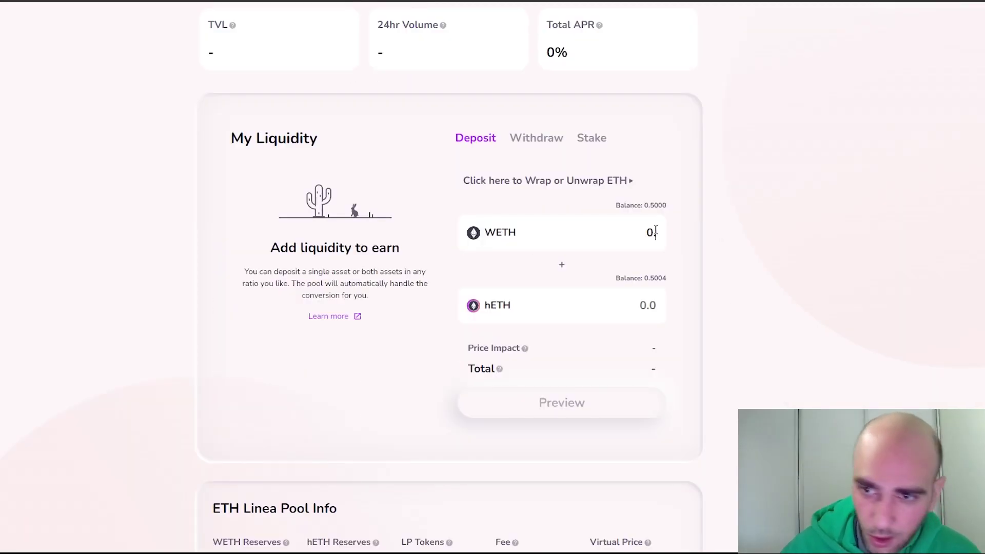
type("5")
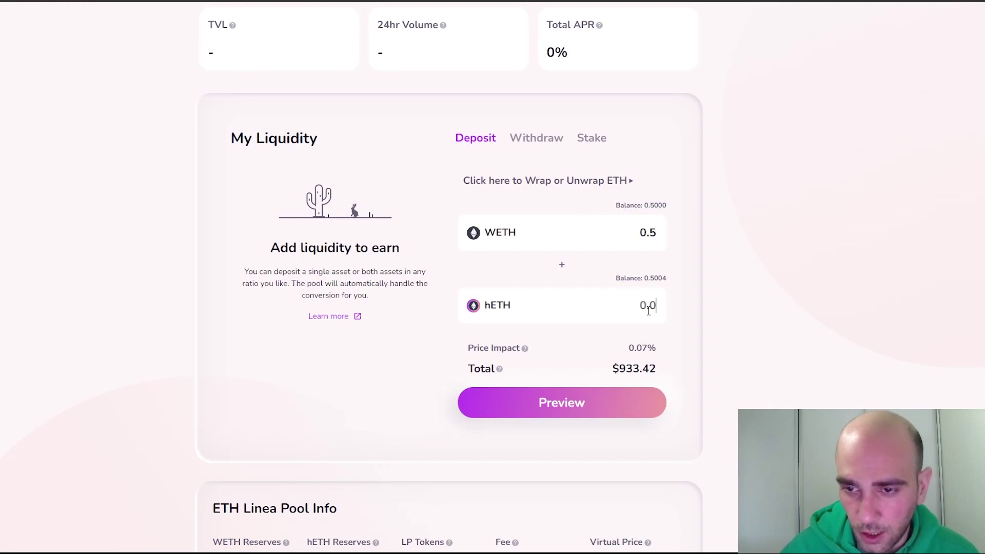
type("0.5")
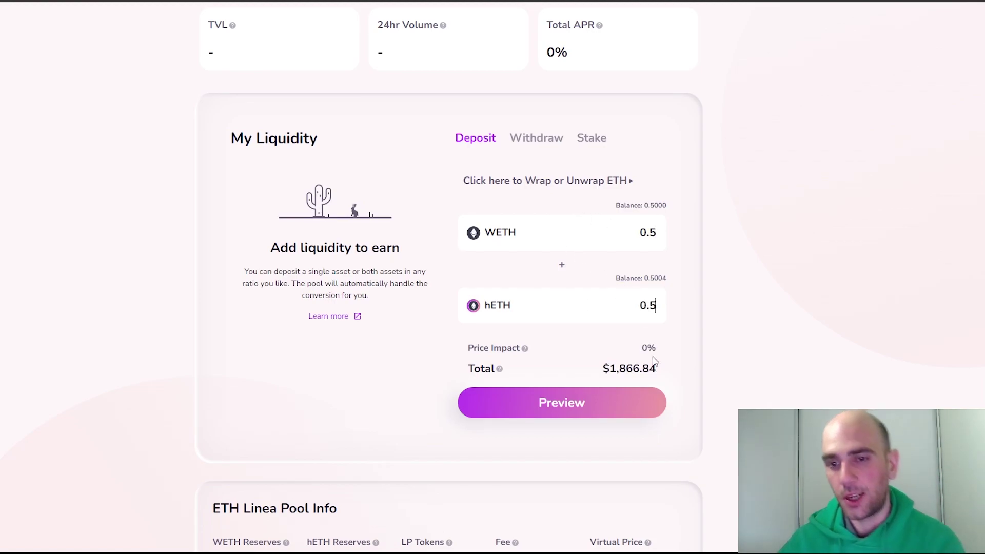
left_click(603, 403)
left_click(454, 354)
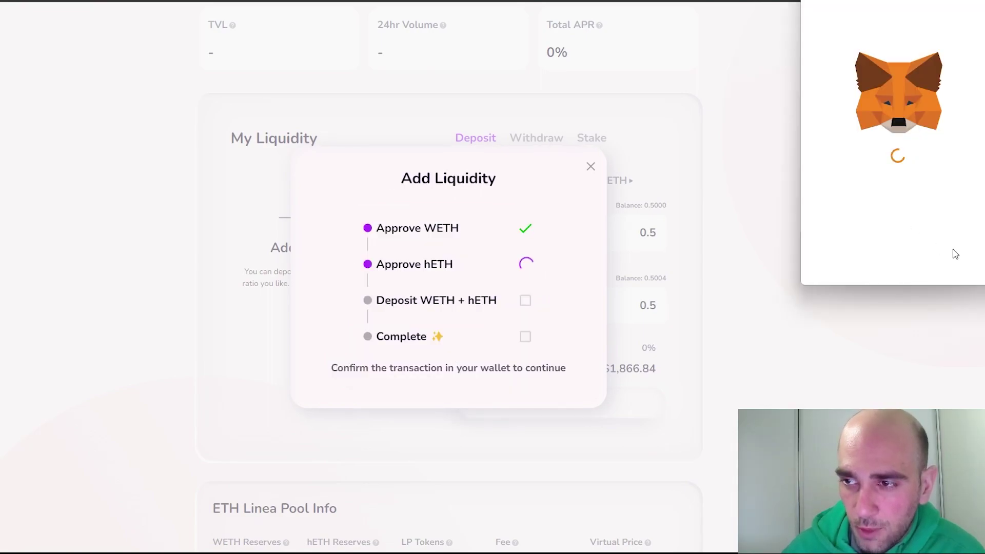
left_click(958, 253)
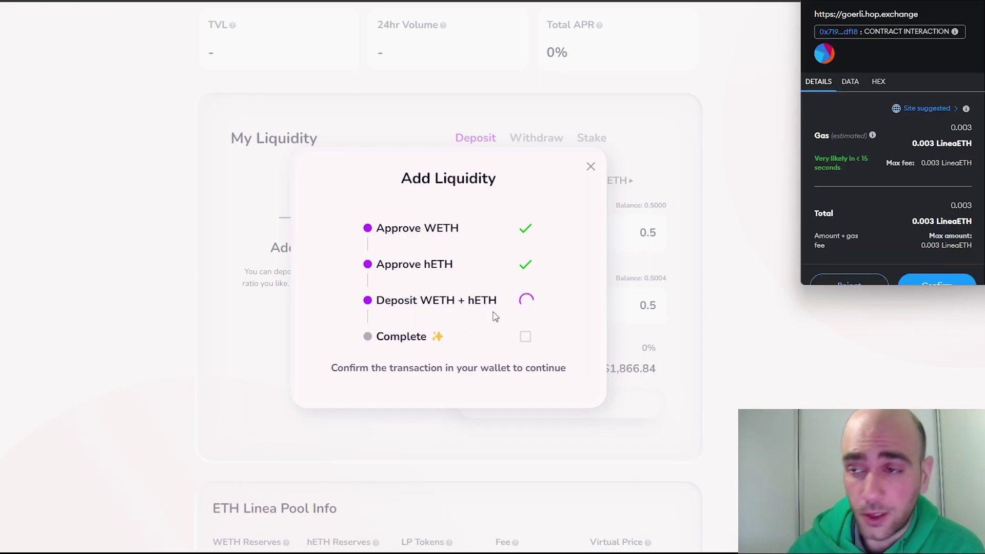
scroll(928, 207, "down", 1)
left_click(946, 262)
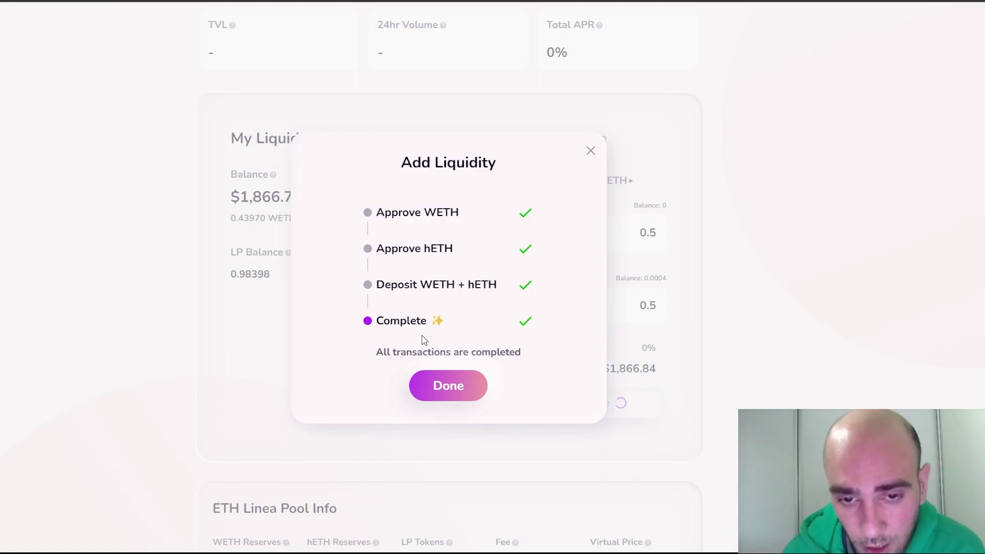
left_click(449, 388)
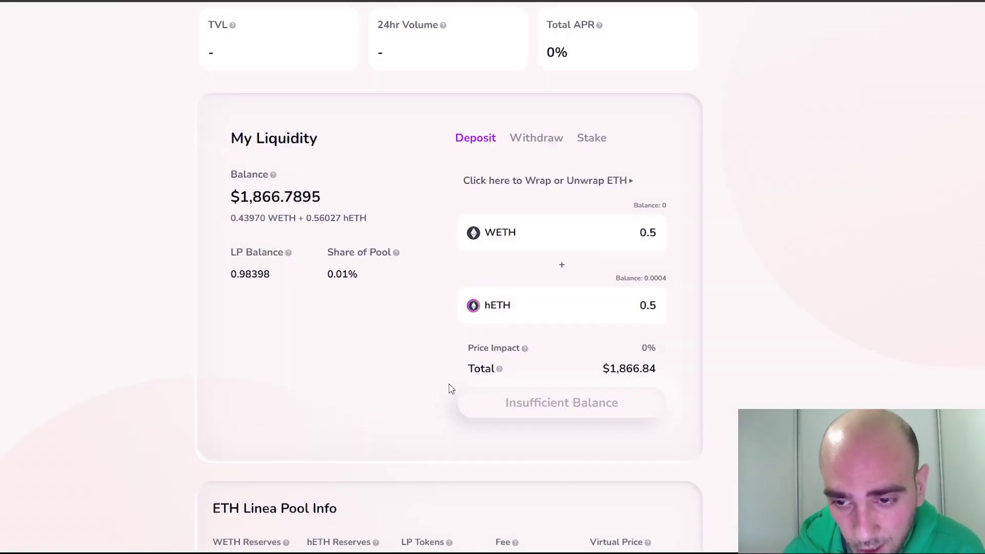
Review Pool Info, then set the withdrawal slider to 100% (0.43862 WETH, 0.56143 hETH)
scroll(583, 378, "down", 2)
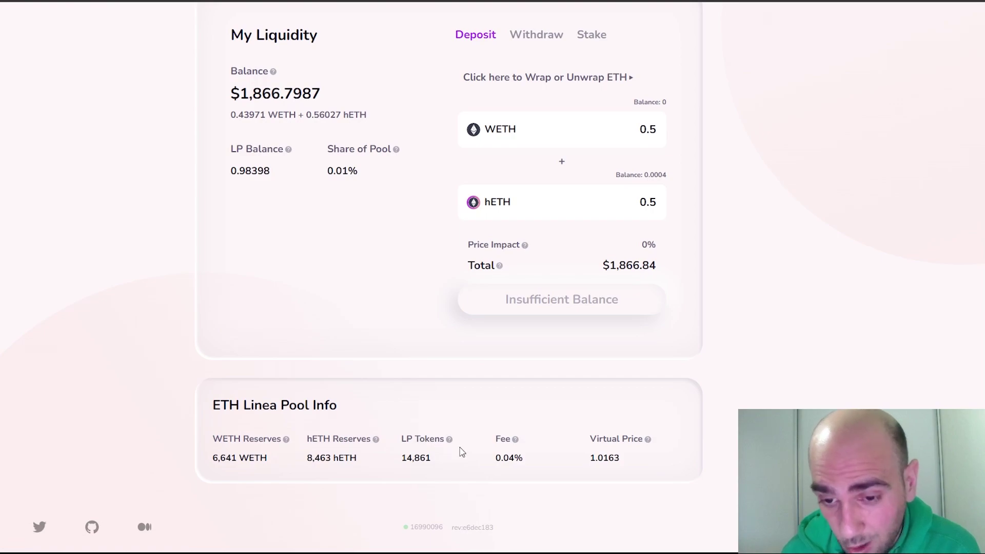
scroll(670, 449, "up", 4)
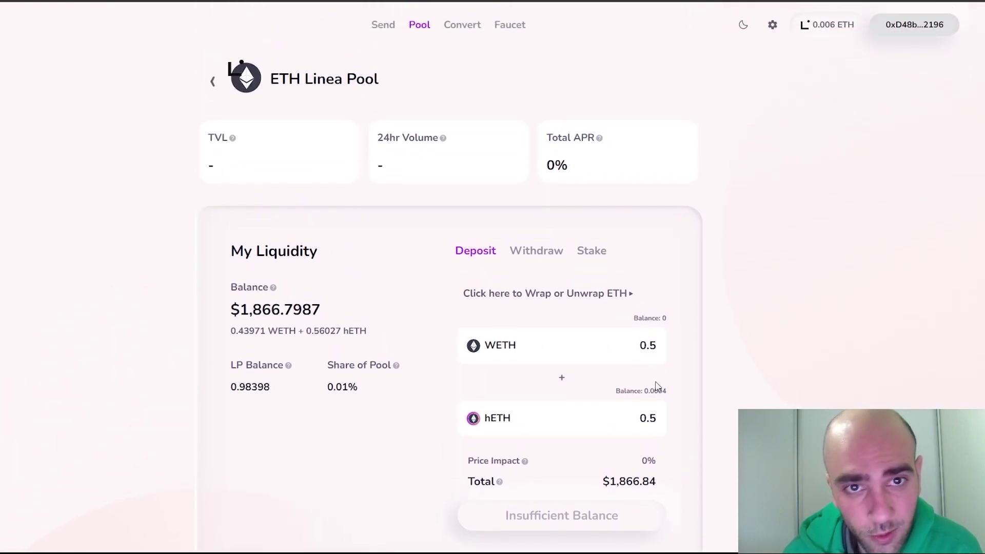
left_click(536, 250)
mouse_move(637, 403)
left_mouse_down()
mouse_move(499, 403)
mouse_move(644, 408)
left_mouse_up()
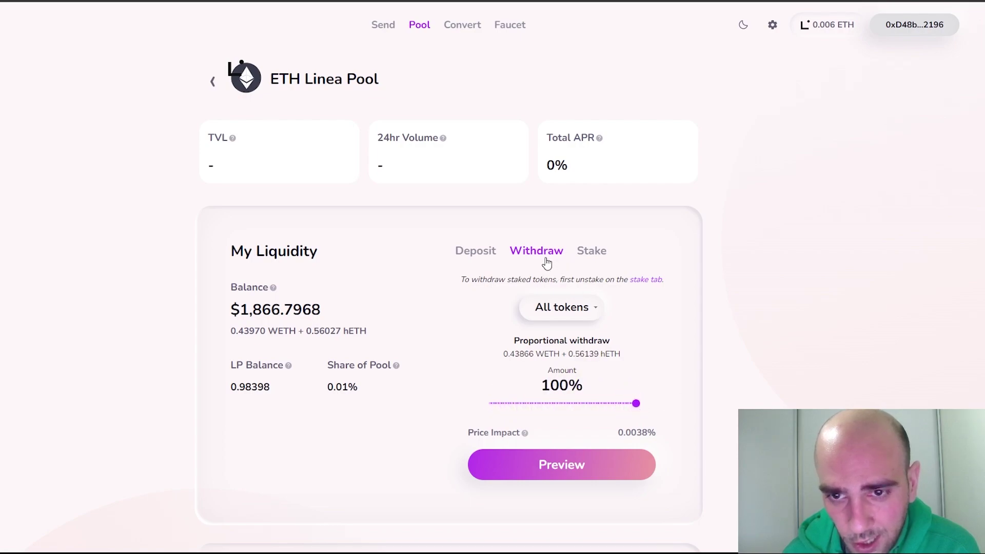
left_click_drag(637, 403, 662, 405)
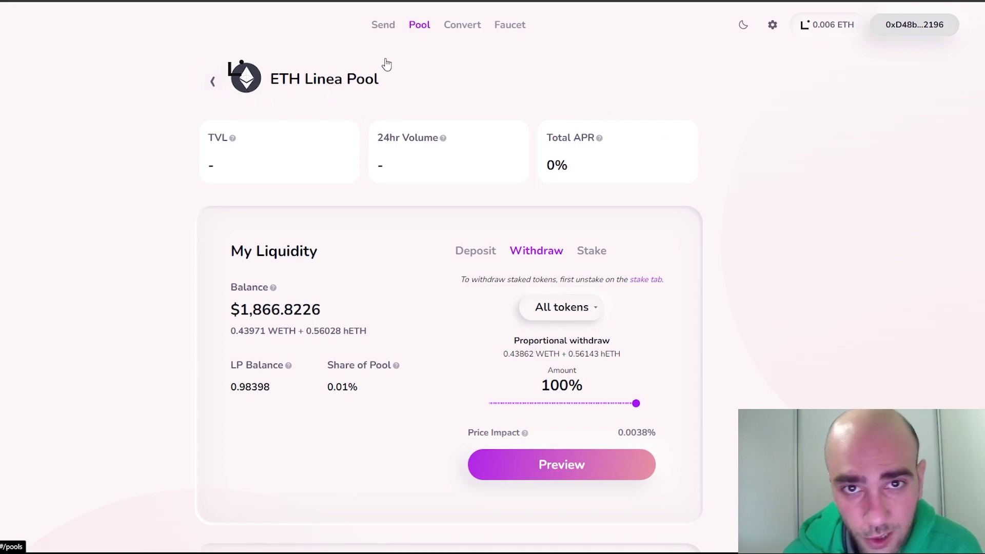
Close the current tab and open the Swap app from the Linea testnet portal's navigation
key("ctrl+w")
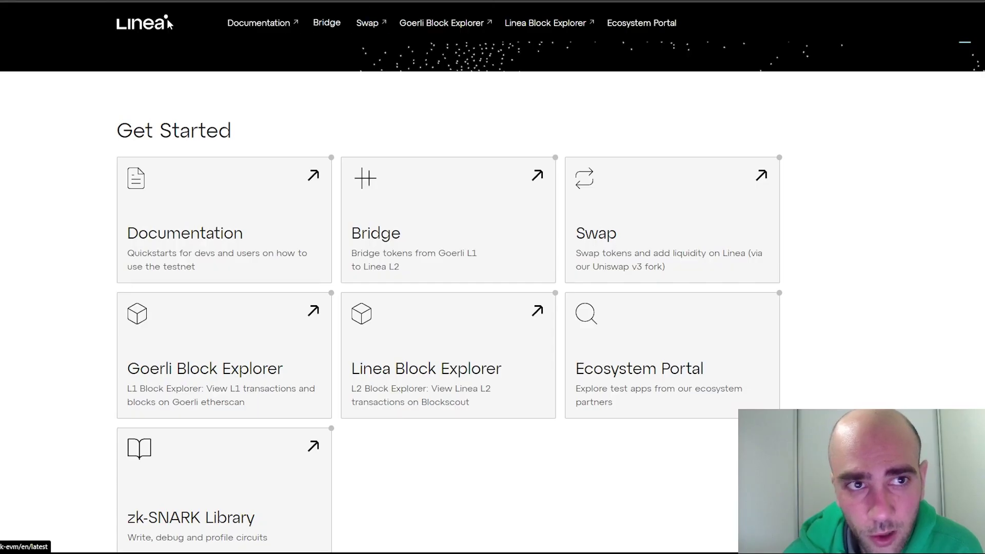
left_click(375, 28)
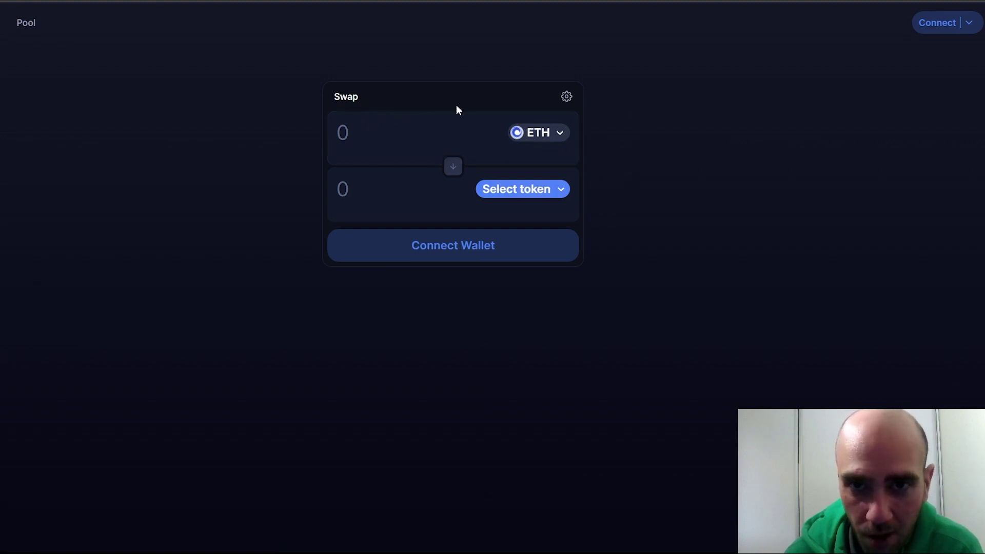
Connect the MetaMask wallet to Linea Swap and set crWETH as the output token
left_click(945, 28)
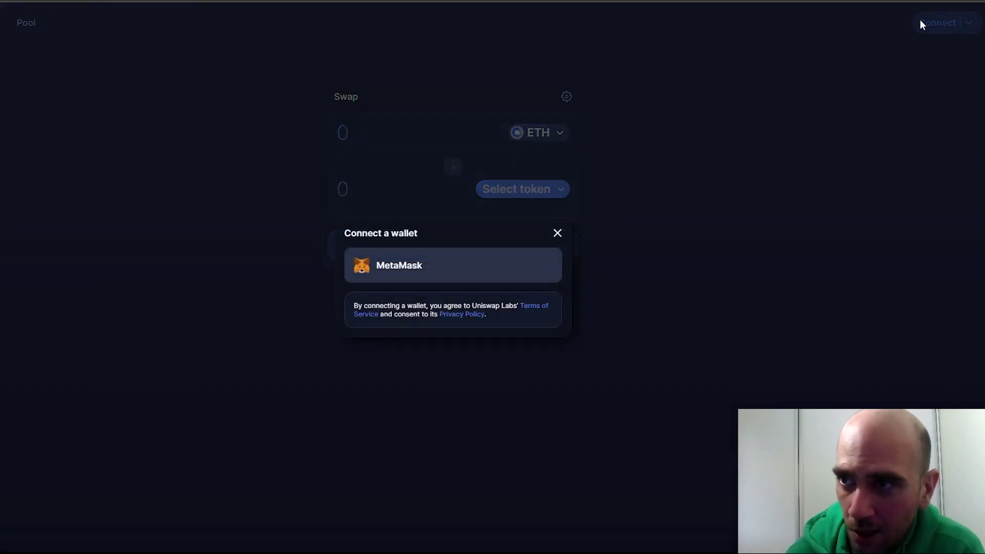
left_click(410, 267)
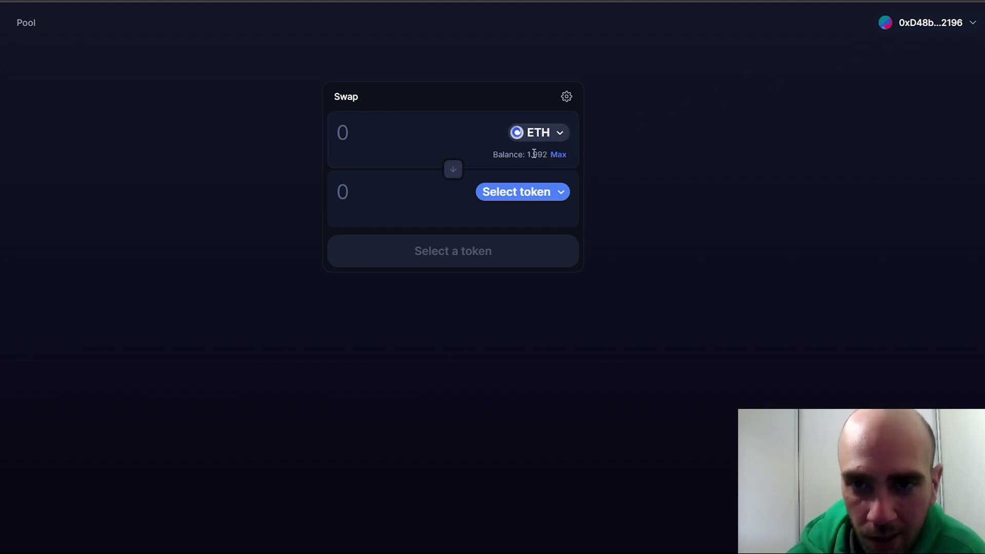
left_click(561, 192)
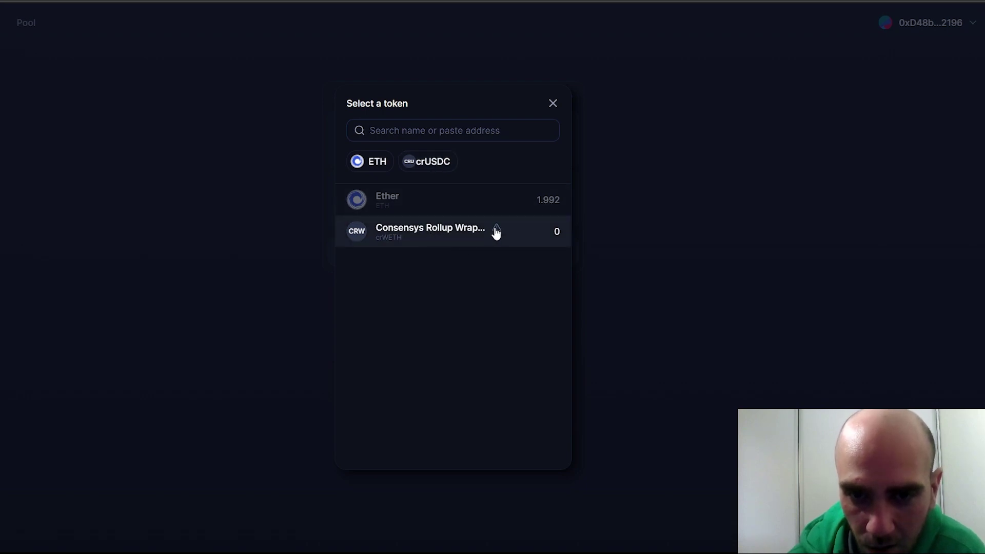
left_click(477, 229)
Wrap 0.05 ETH into crWETH and confirm the transaction in MetaMask
left_click(458, 138)
type("0.0")
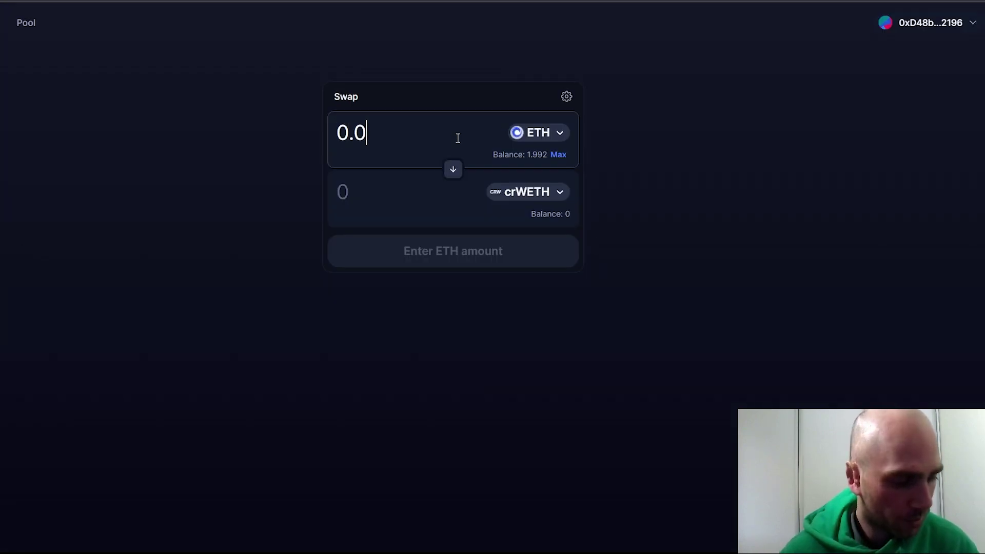
type("5")
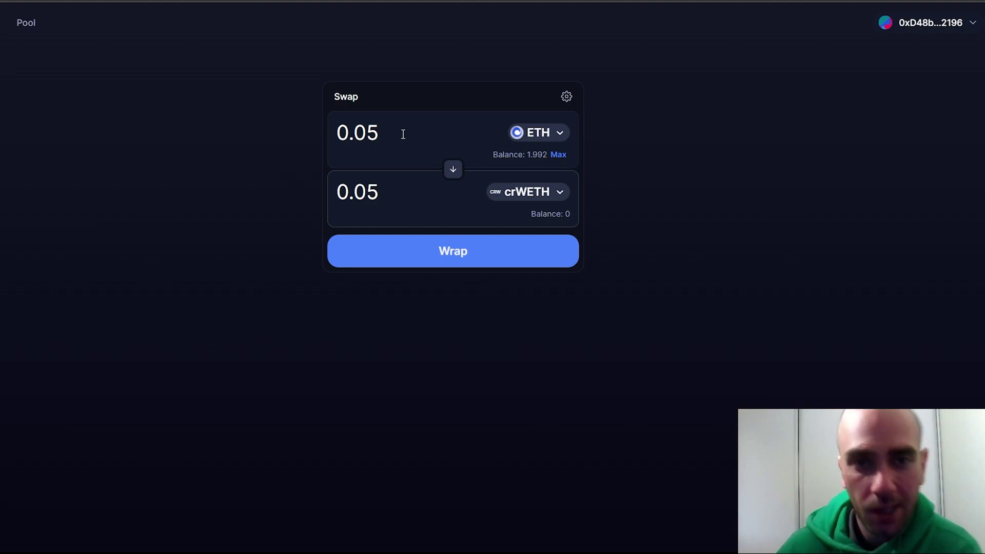
left_click(464, 249)
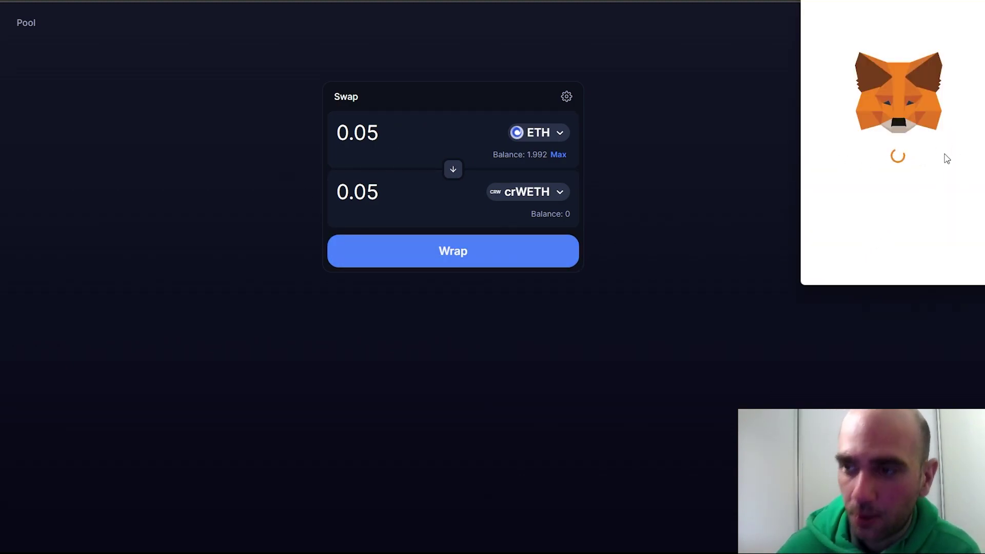
left_click(937, 282)
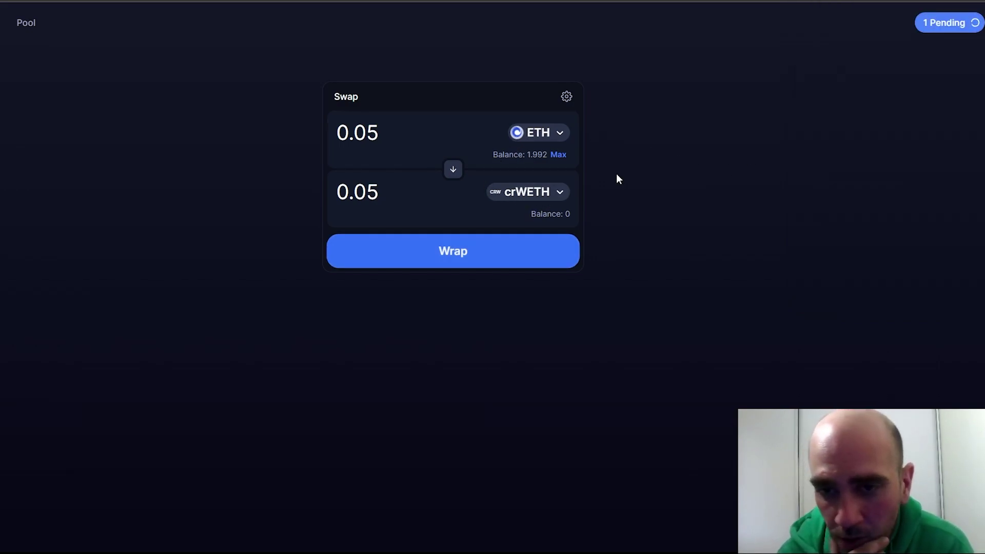
Change the output token to crUSDC and confirm the 0.05 ETH swap details
left_click(564, 200)
left_click(435, 163)
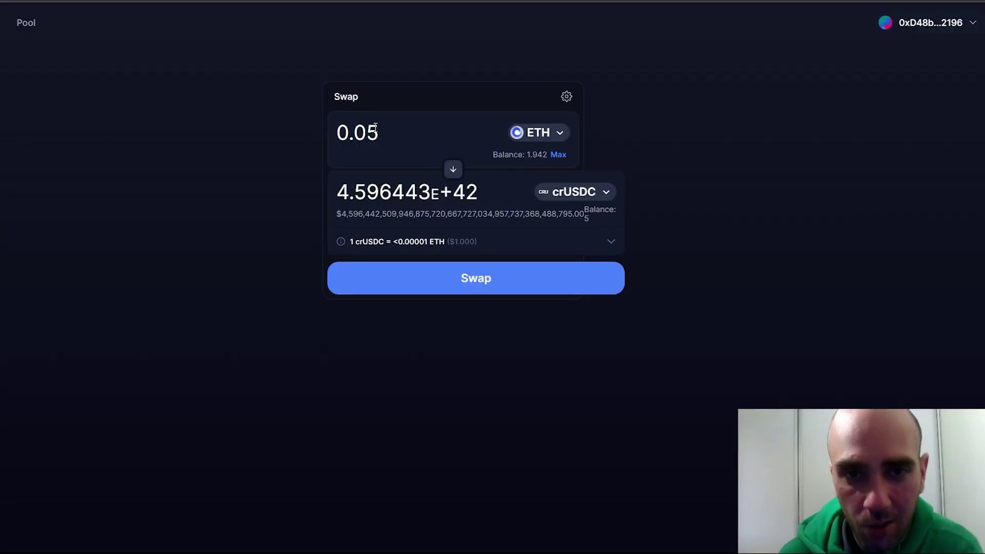
left_click(477, 286)
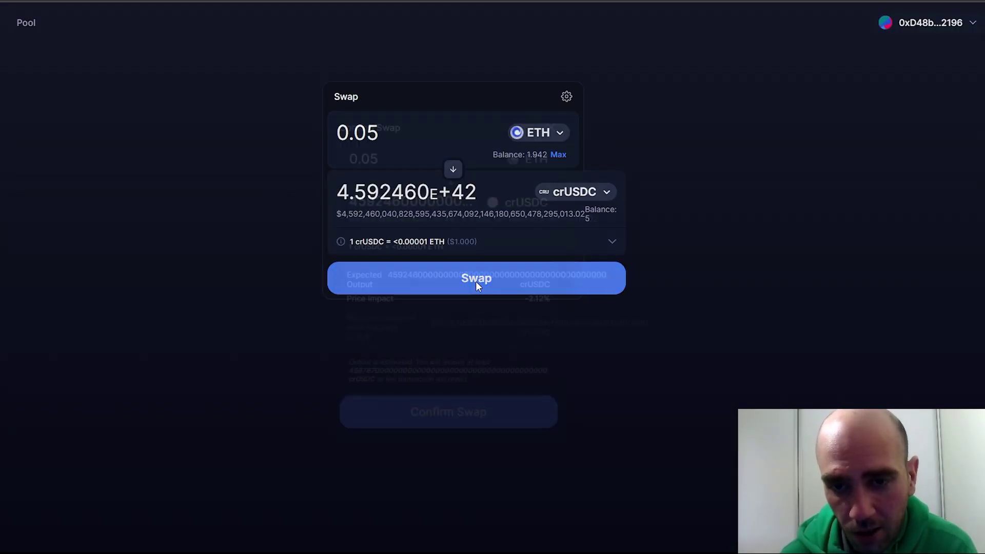
left_click(524, 409)
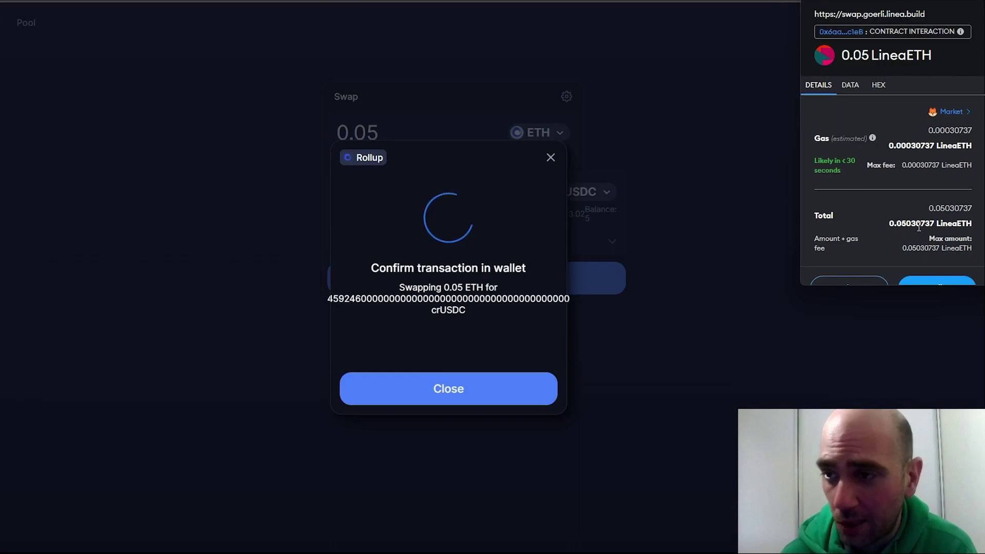
Approve the crUSDC swap in MetaMask, dismiss the success message and go to Pools
scroll(862, 188, "down", 1)
left_click(937, 262)
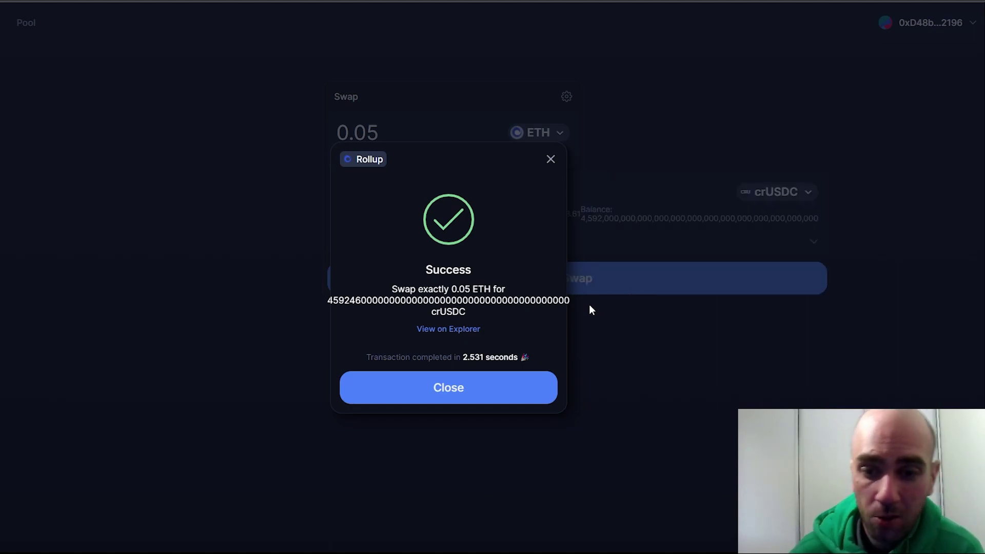
left_click(477, 399)
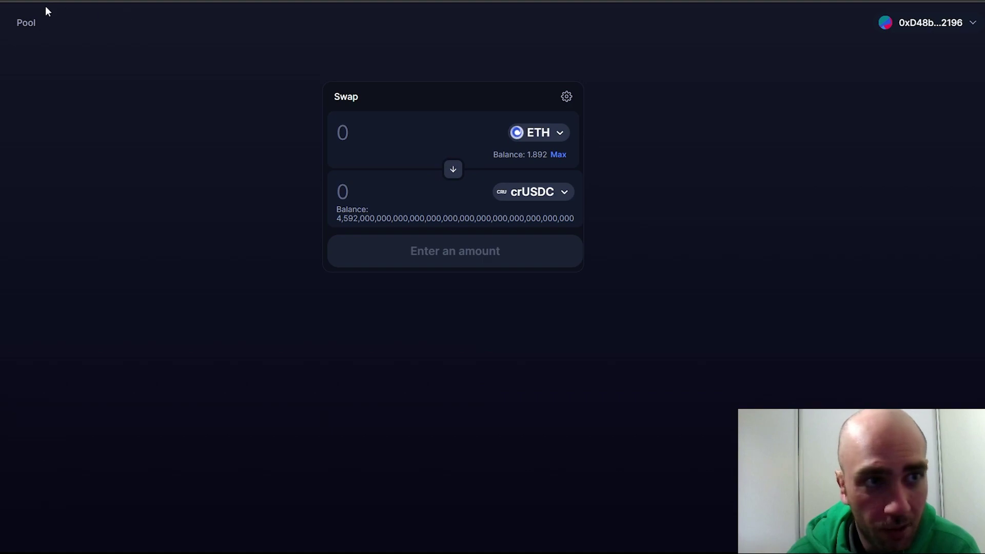
left_click(28, 23)
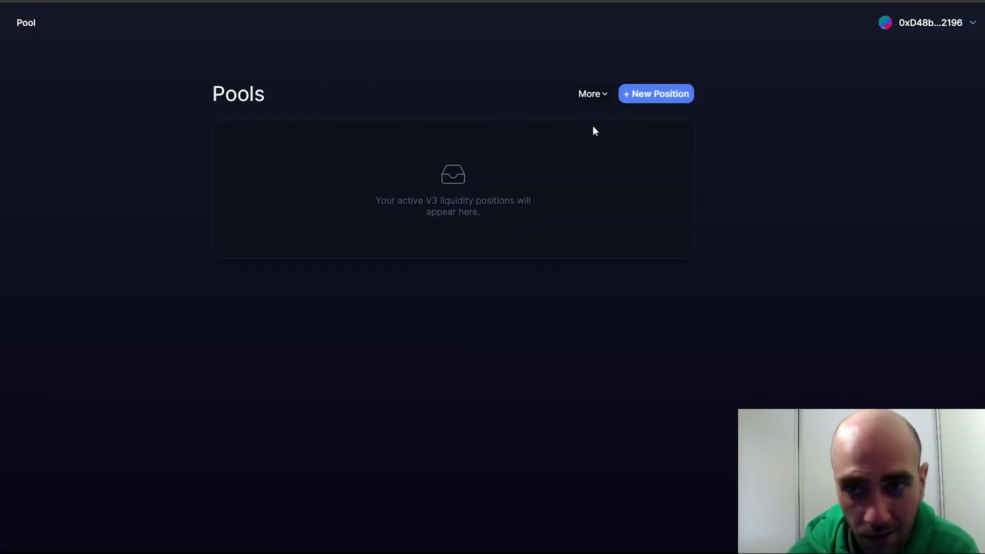
Start a new liquidity position pairing crWETH with crUSDC and choose a fee tier
left_click(668, 97)
left_click(420, 194)
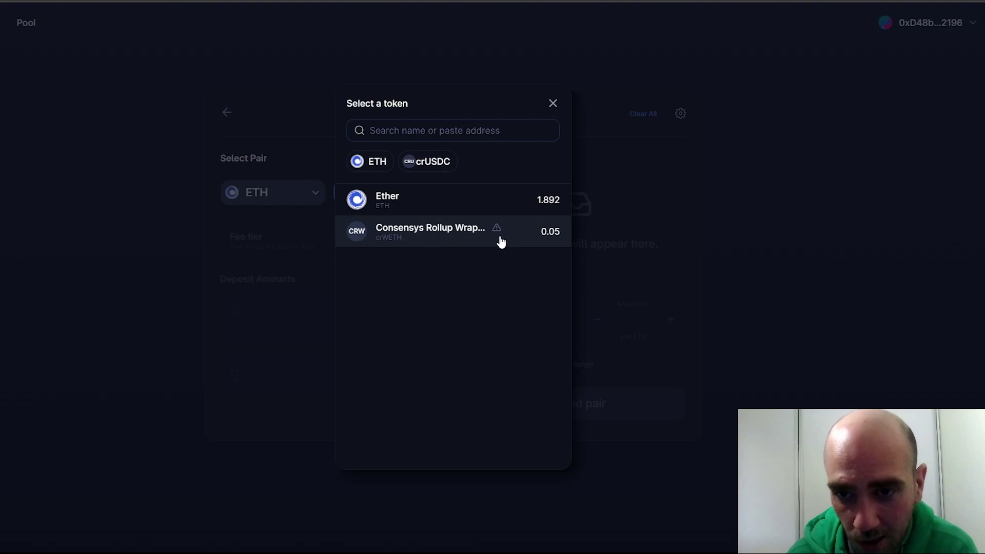
left_click(268, 197)
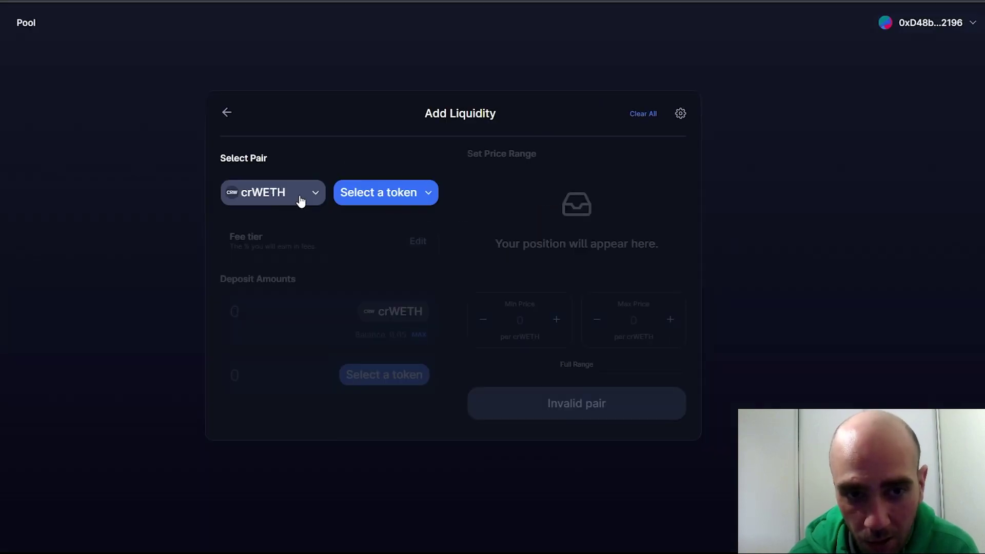
left_click(304, 199)
left_click(429, 162)
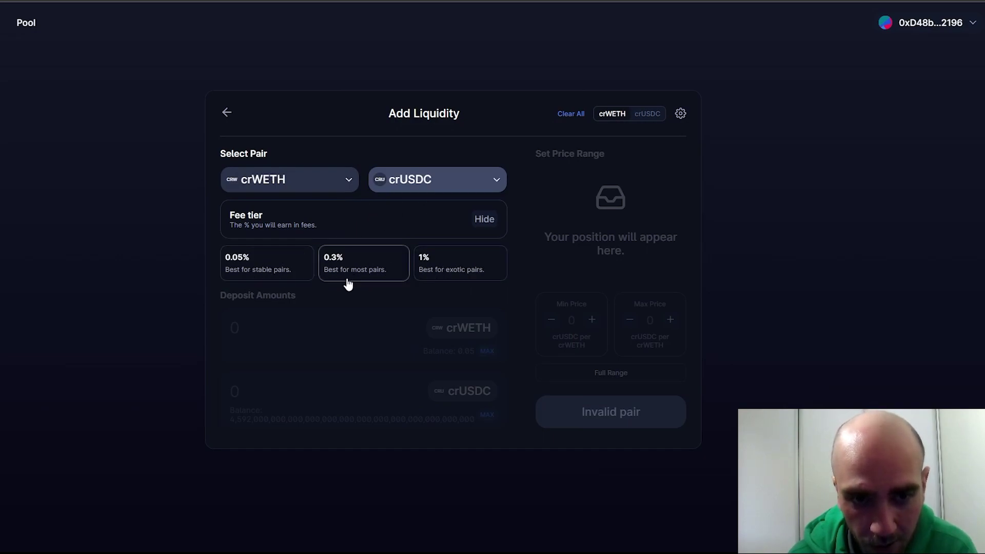
left_click(438, 277)
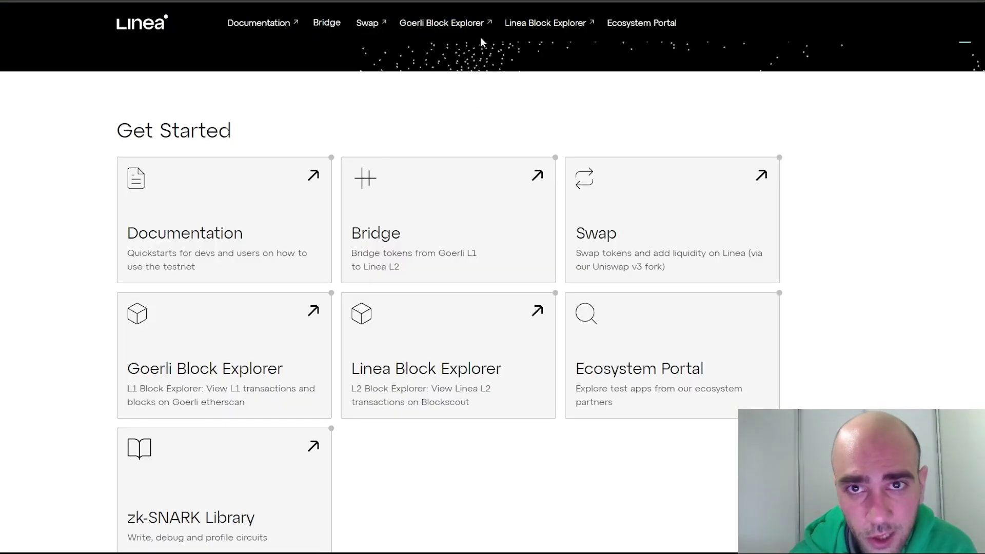
Select the crWETH/crUSDC pair with the 0.05% fee tier
left_click(375, 24)
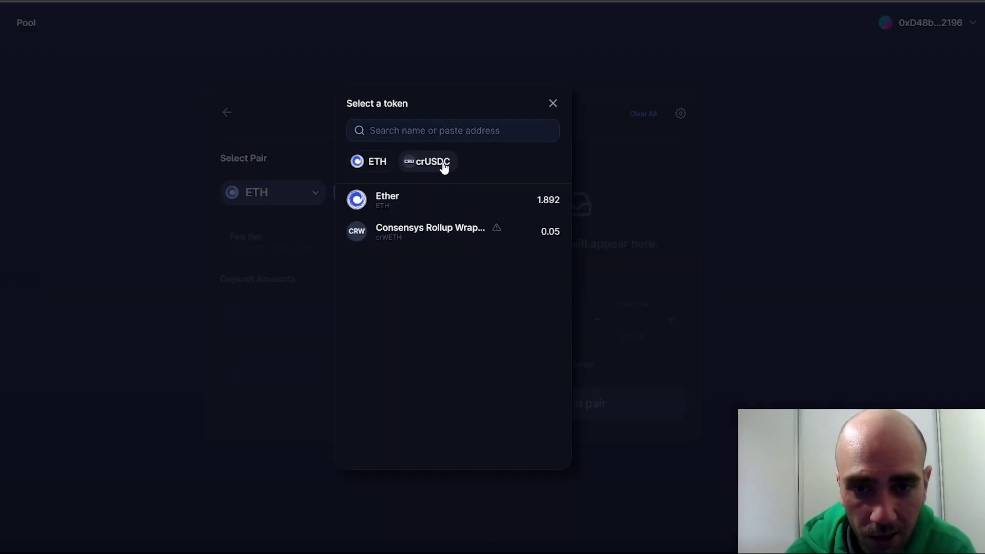
left_click(440, 162)
left_click(433, 185)
left_click(346, 244)
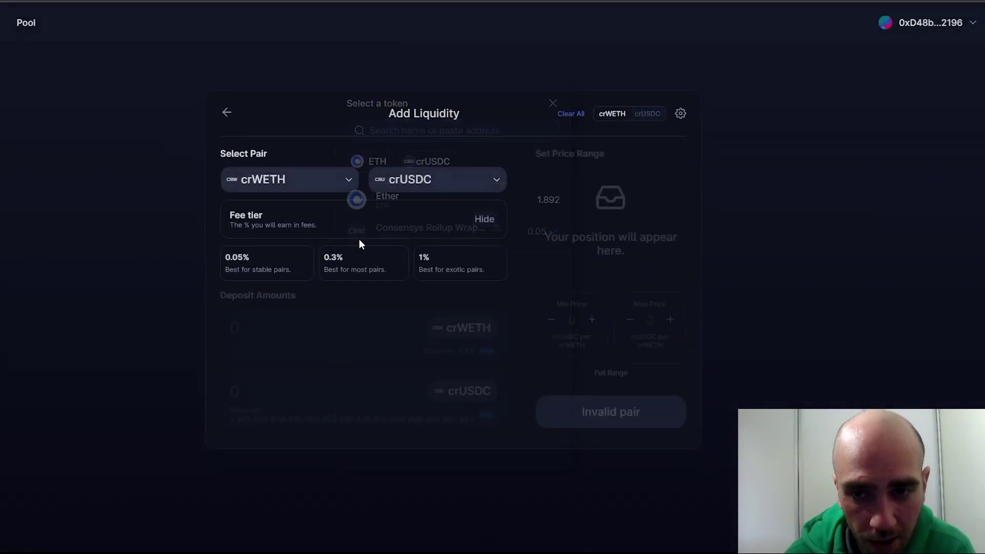
left_click(269, 264)
Fill the deposit with the MAX crUSDC balance and approve crWETH spending in MetaMask
left_click(592, 354)
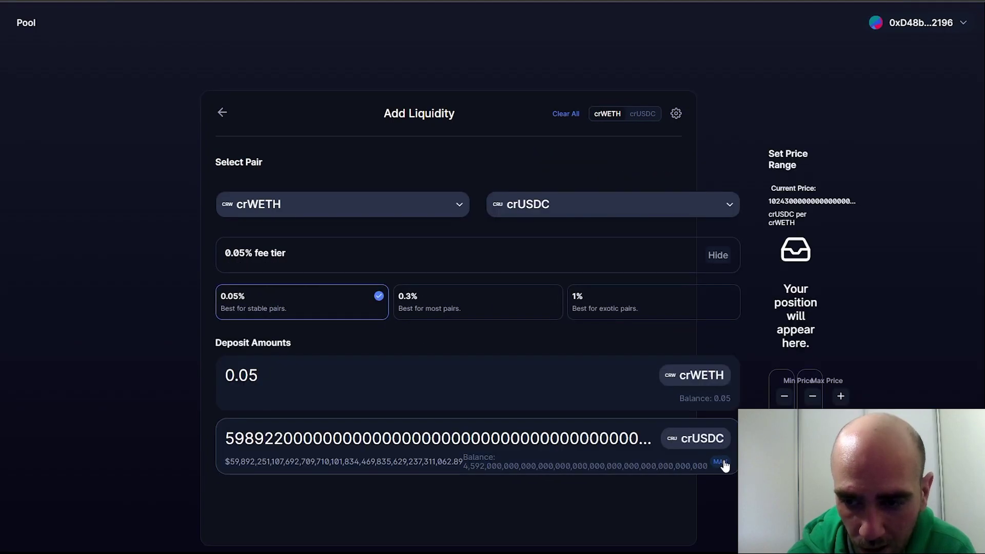
left_click(724, 460)
scroll(724, 458, "down", 2)
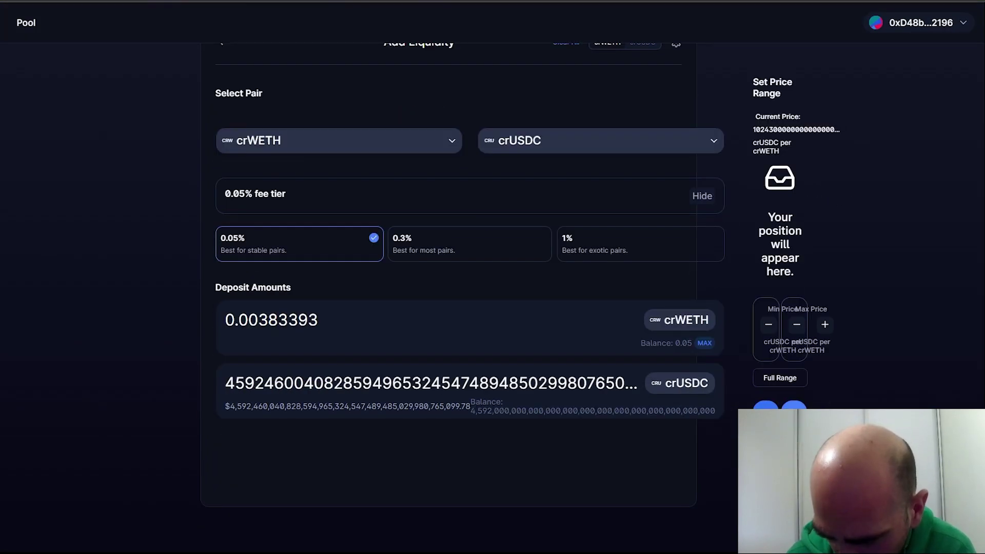
scroll(941, 261, "down", 2)
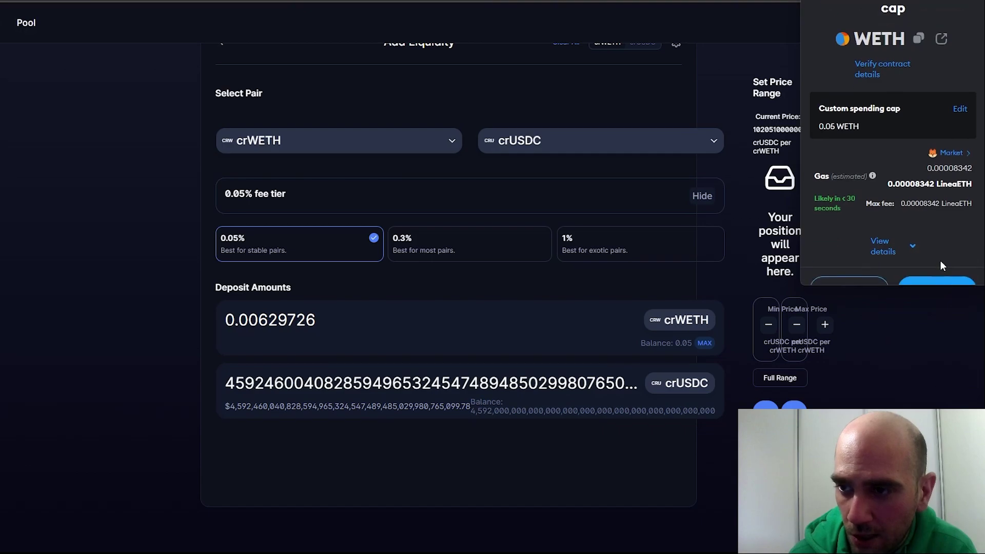
left_click(941, 260)
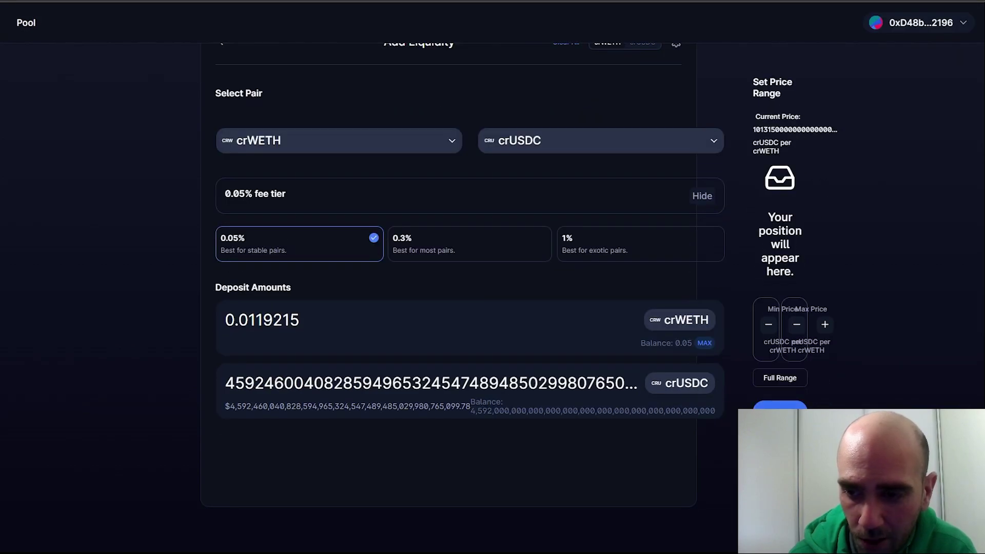
scroll(720, 290, "up", 2)
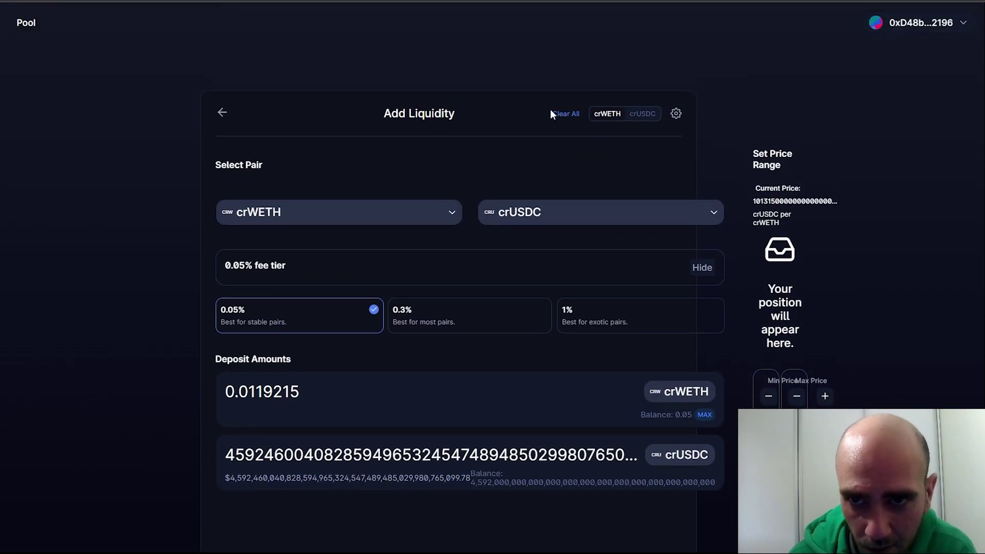
scroll(572, 323, "down", 2)
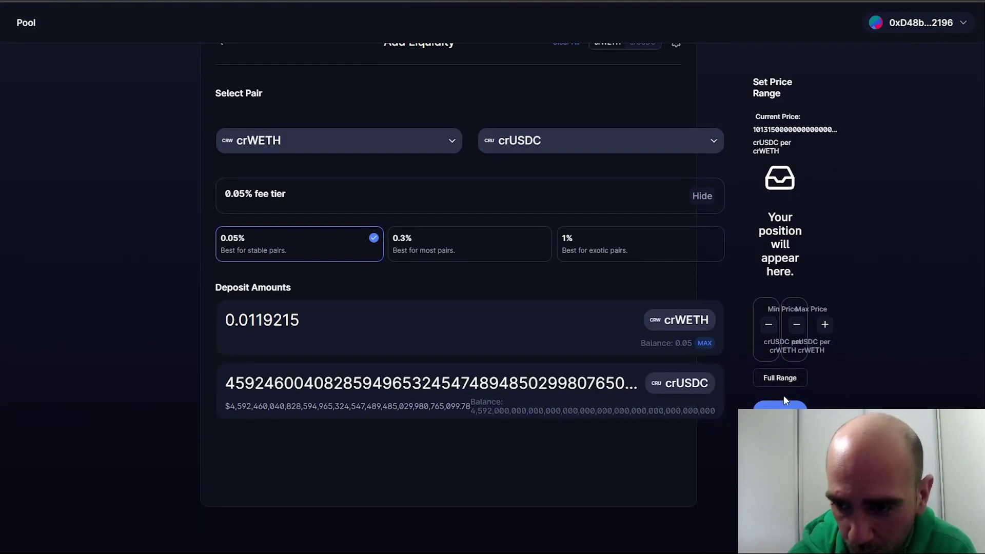
scroll(328, 114, "up", 2)
Return to Pools and start a new position, reselecting crUSDC and the 0.05% fee tier
left_click(220, 114)
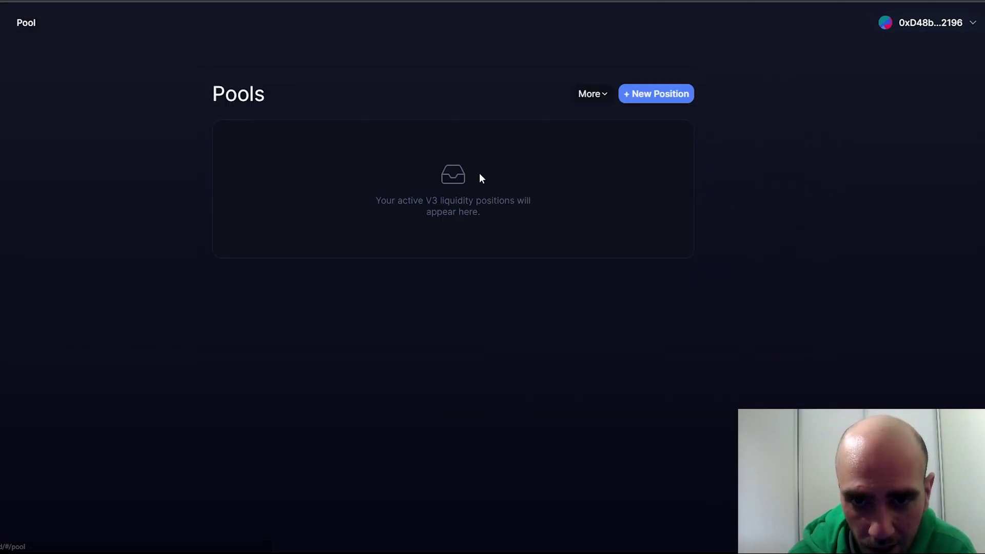
left_click(676, 98)
left_click(495, 179)
left_click(427, 161)
left_click(306, 267)
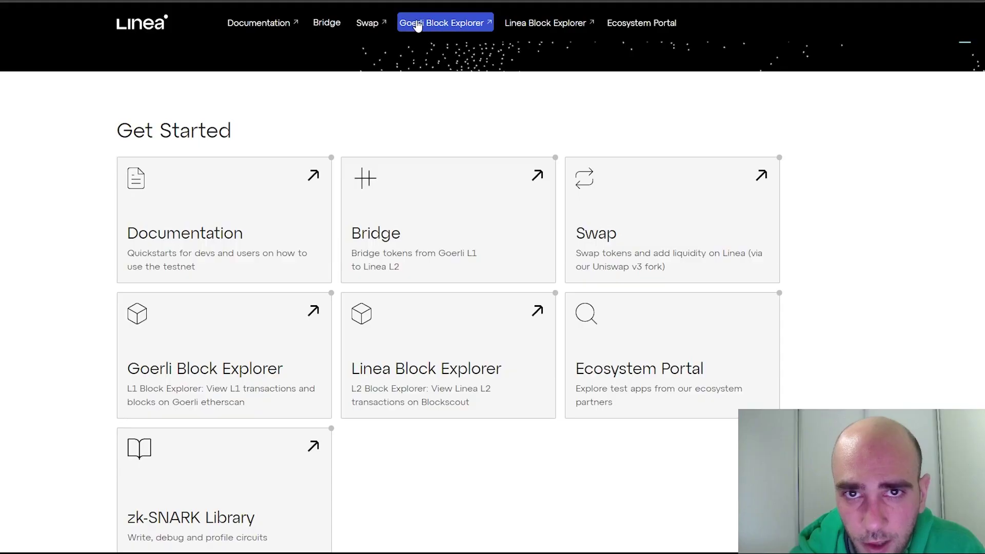
Open the Goerli block explorer on Etherscan from the faucet page
left_click(457, 23)
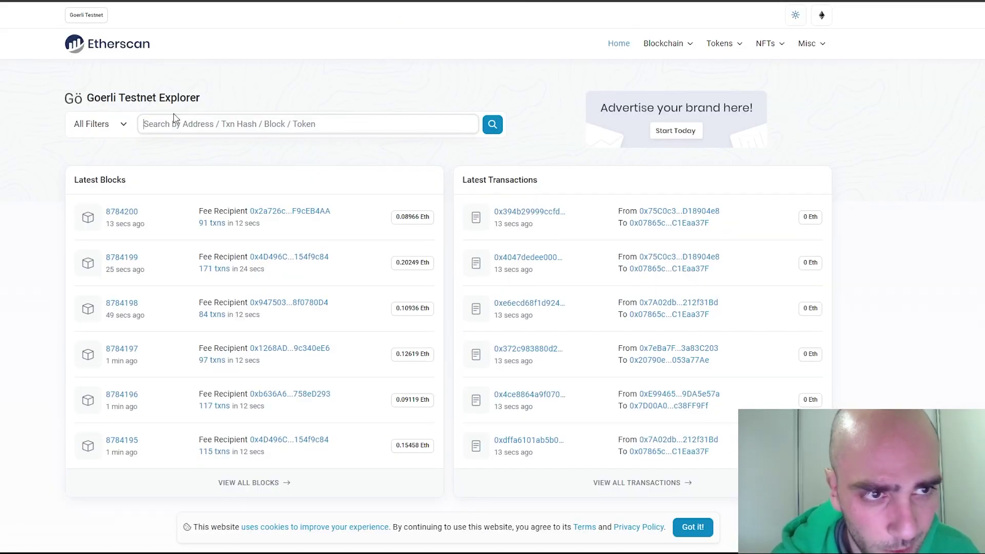
Paste the wallet address into the Goerli Etherscan search, then into the Linea Blockscout search
left_click(229, 126)
key("ctrl+v")
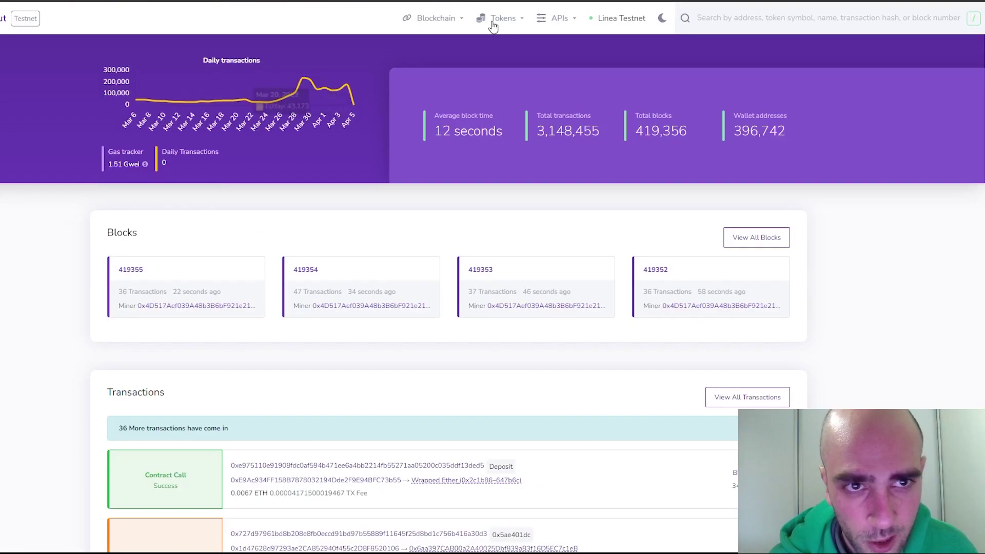
scroll(249, 268, "down", 2)
scroll(653, 256, "up", 2)
left_click(782, 21)
key("ctrl+v")
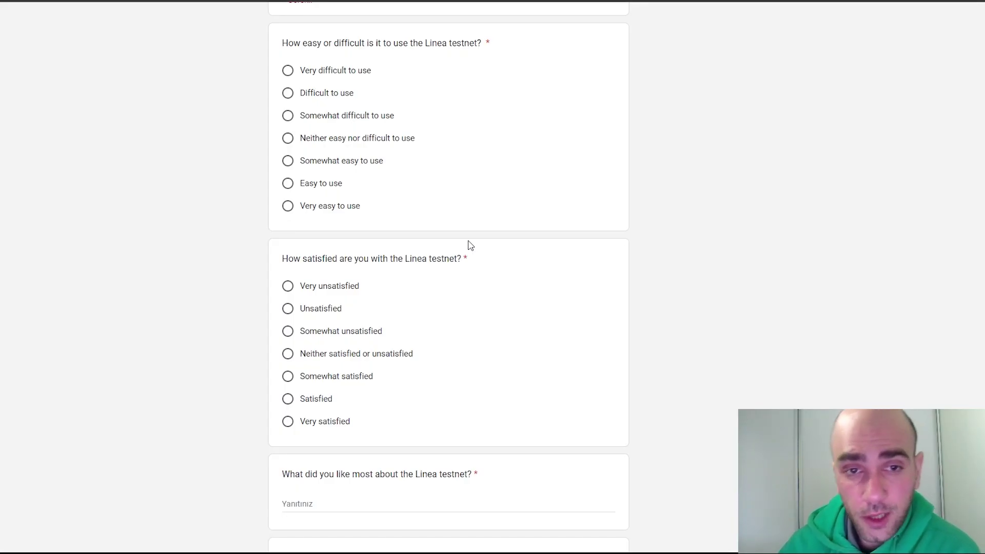
Scroll through the Linea feedback form's questions on likes, issues, improvements and email follow-up
scroll(471, 245, "down", 3)
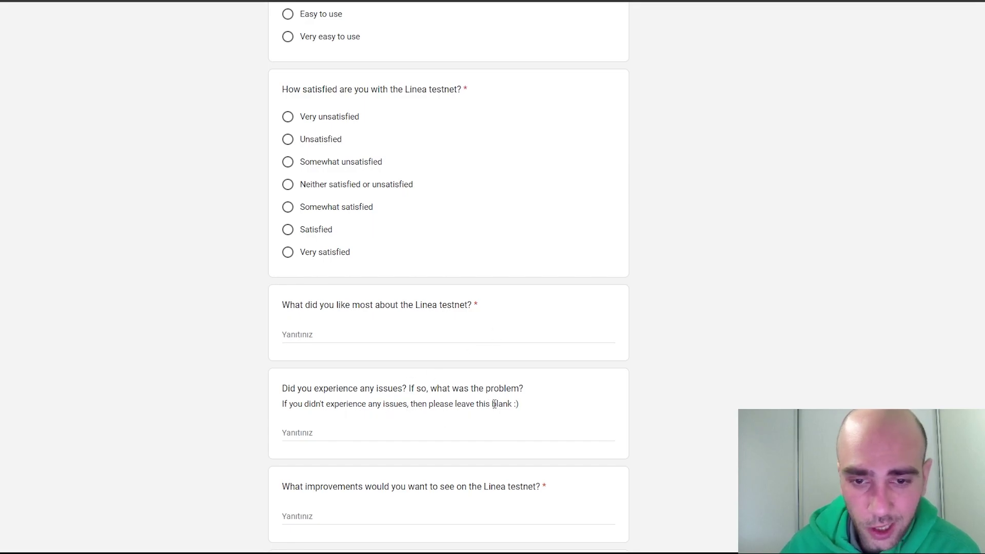
scroll(502, 418, "up", 4)
scroll(449, 290, "down", 7)
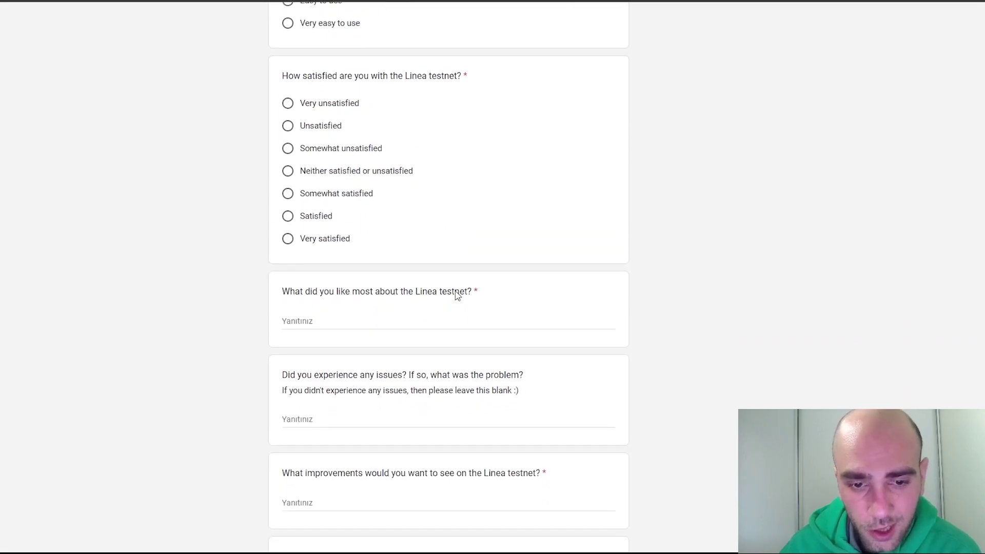
scroll(458, 296, "up", 1)
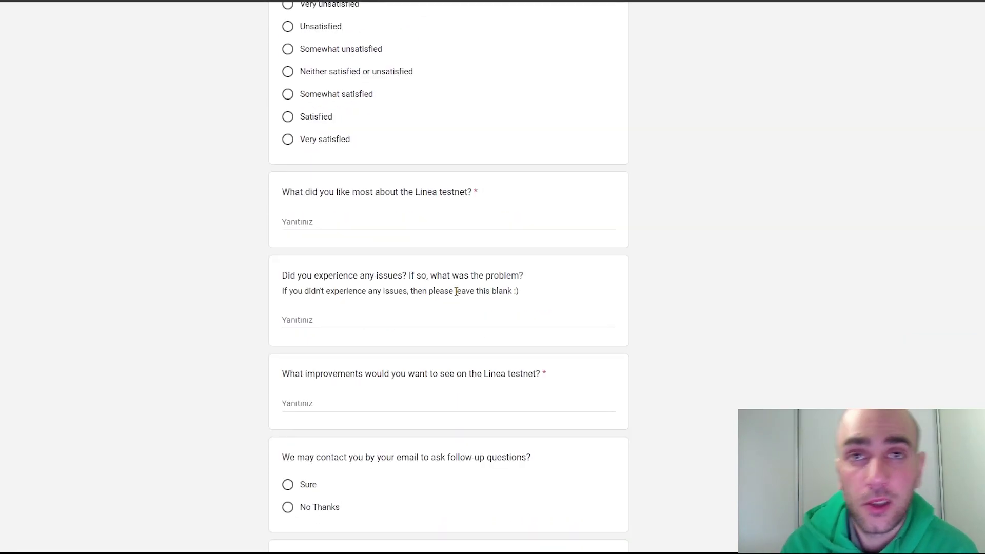